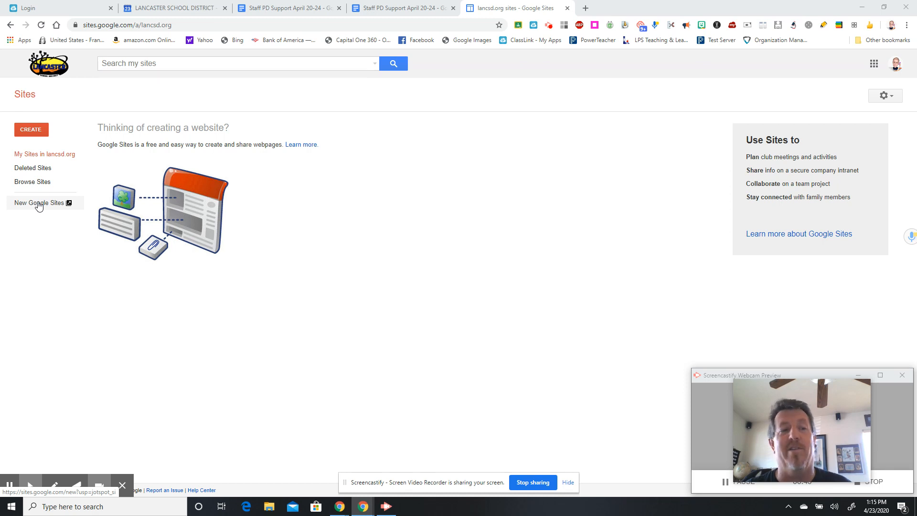
# Switch to the new Google Sites and create a blank site.
pyautogui.click(38, 205)
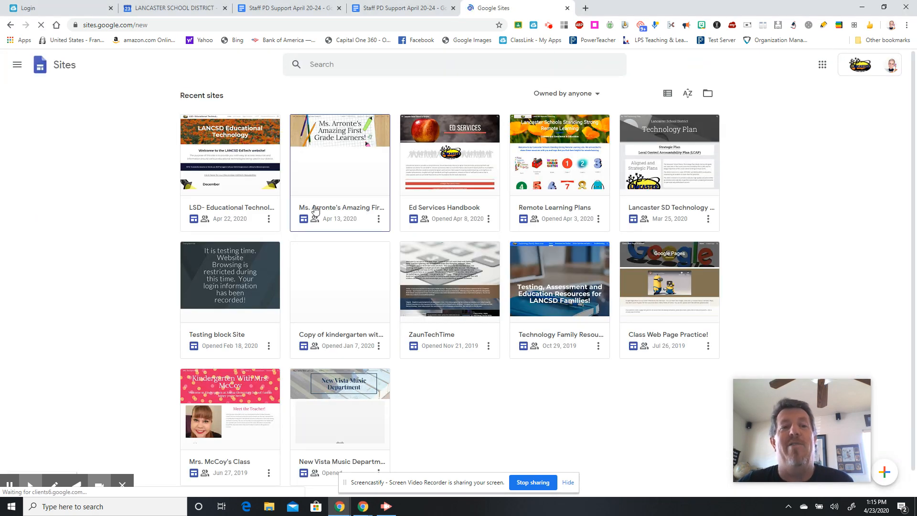
pyautogui.click(168, 24)
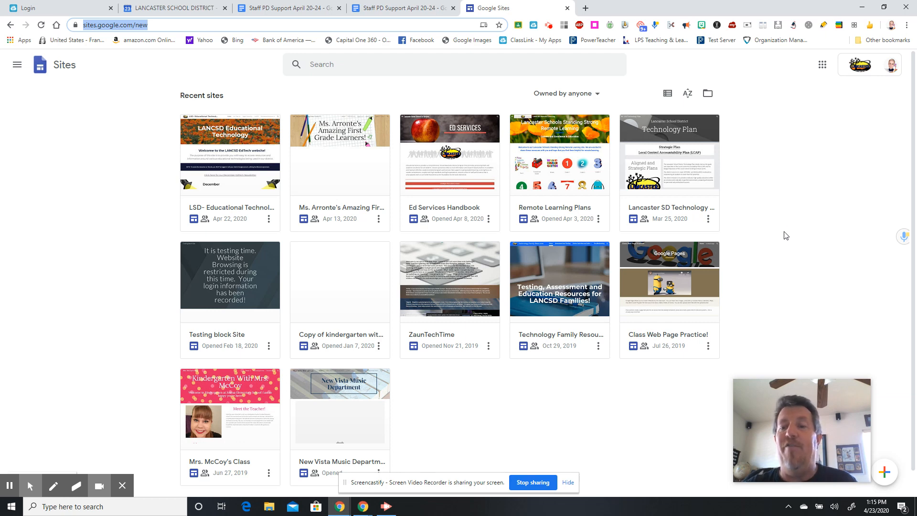
pyautogui.moveTo(787, 405)
pyautogui.moveTo(787, 405); pyautogui.dragTo(815, 293)
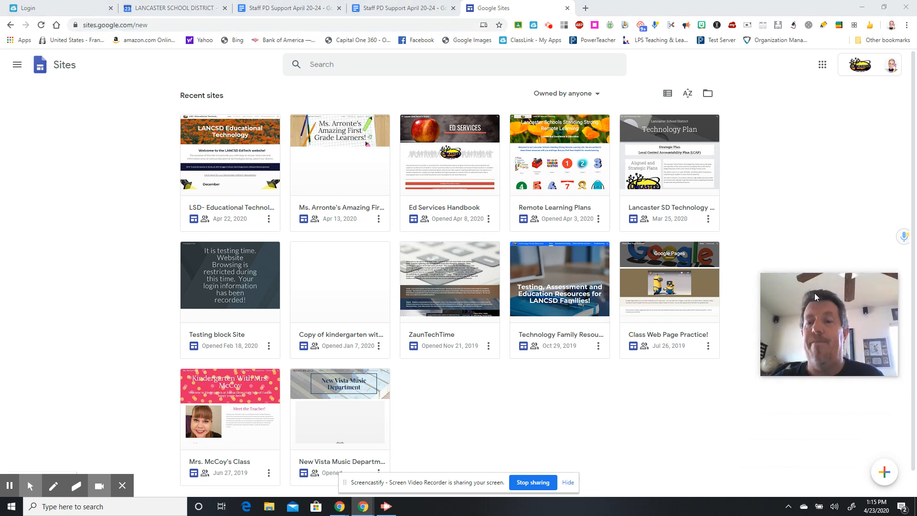
pyautogui.click(886, 473)
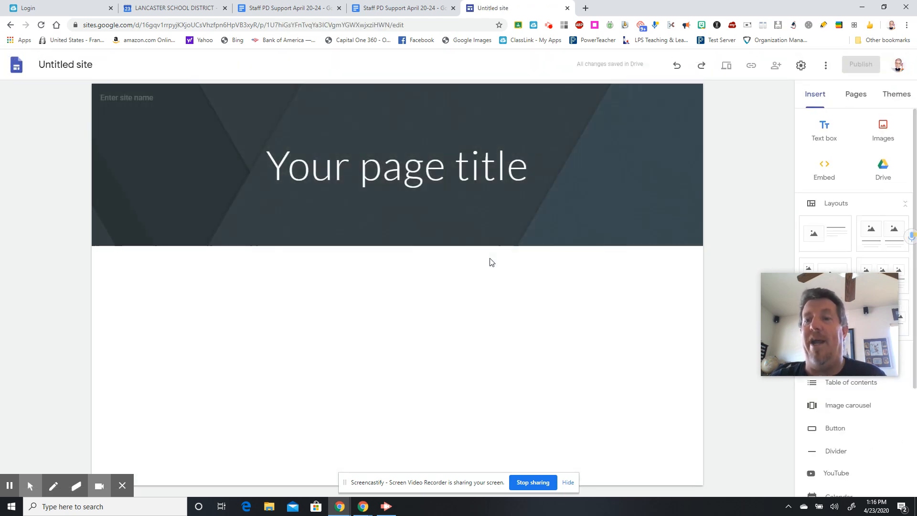
# Name the untitled site with the teacher's surname.
pyautogui.click(92, 69)
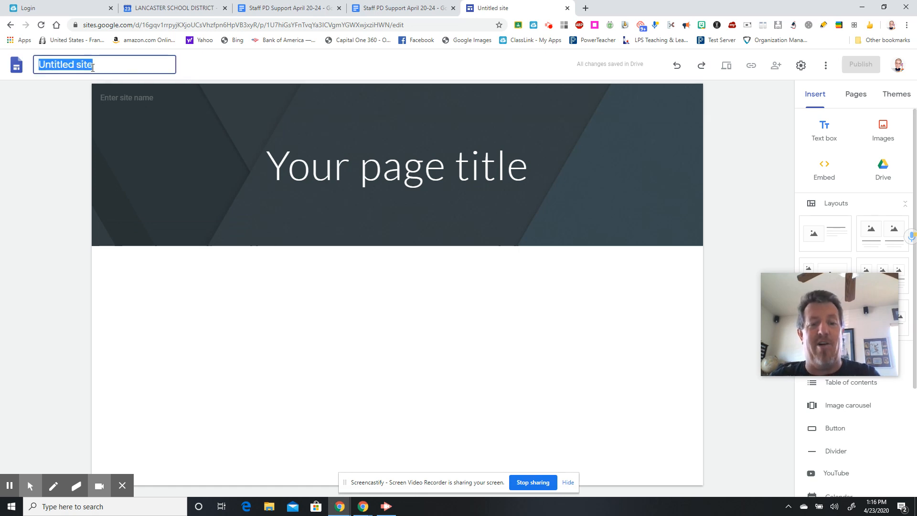
pyautogui.write('Zaun')
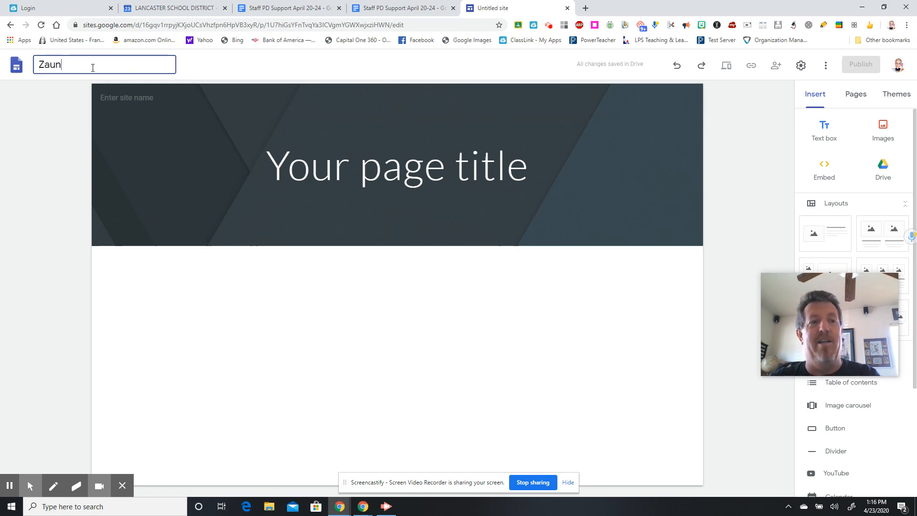
pyautogui.click(294, 160)
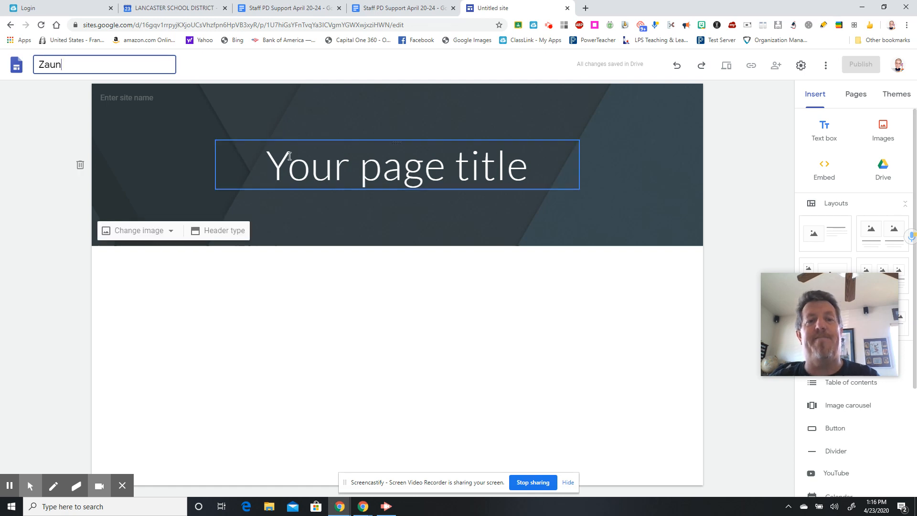
# Replace the placeholder page title with the teacher's surname in possessive form followed by "Remote Learning Page".
pyautogui.moveTo(536, 174); pyautogui.dragTo(251, 158)
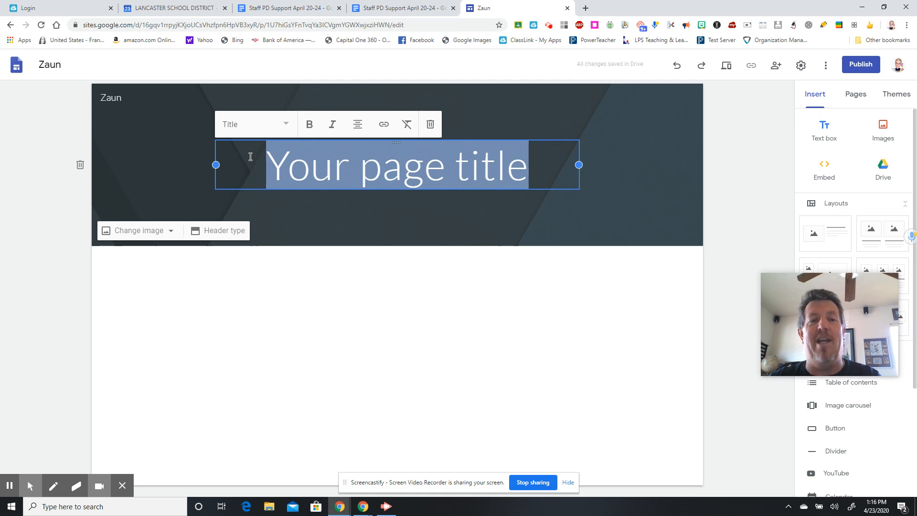
pyautogui.write("Zaun's R")
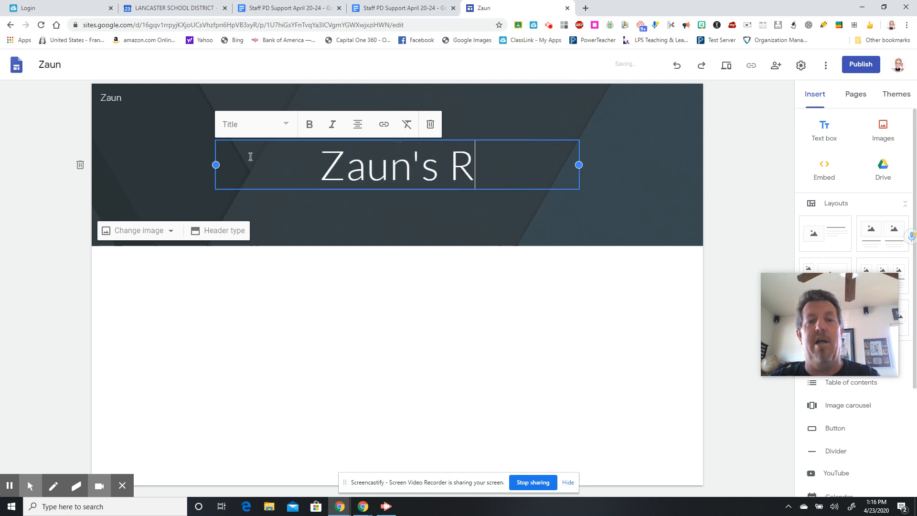
pyautogui.write('emote Learning')
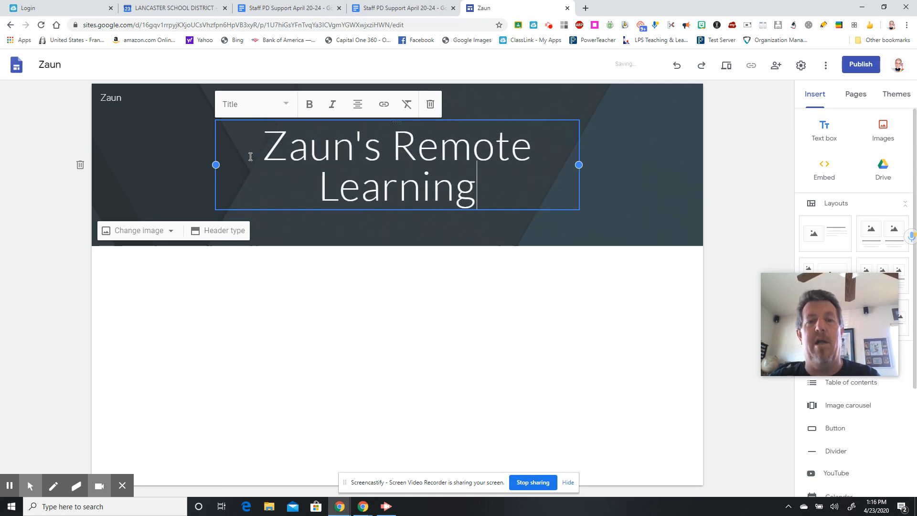
pyautogui.write(' Page')
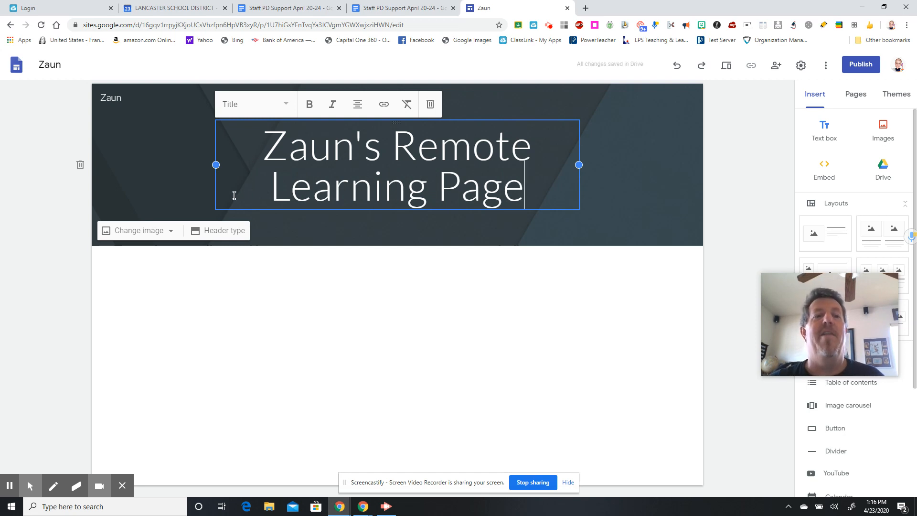
# Try bold and italic formatting on the whole page title and remove both again.
pyautogui.click(286, 106)
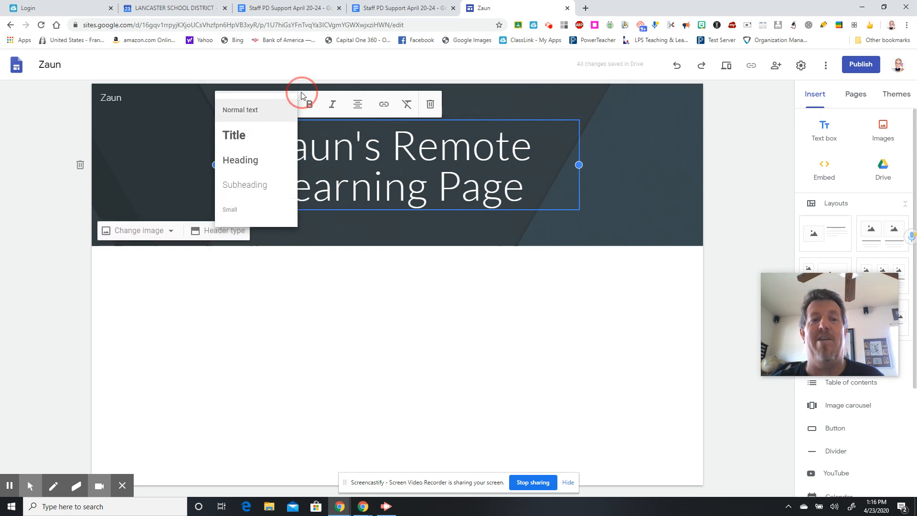
pyautogui.click(310, 104)
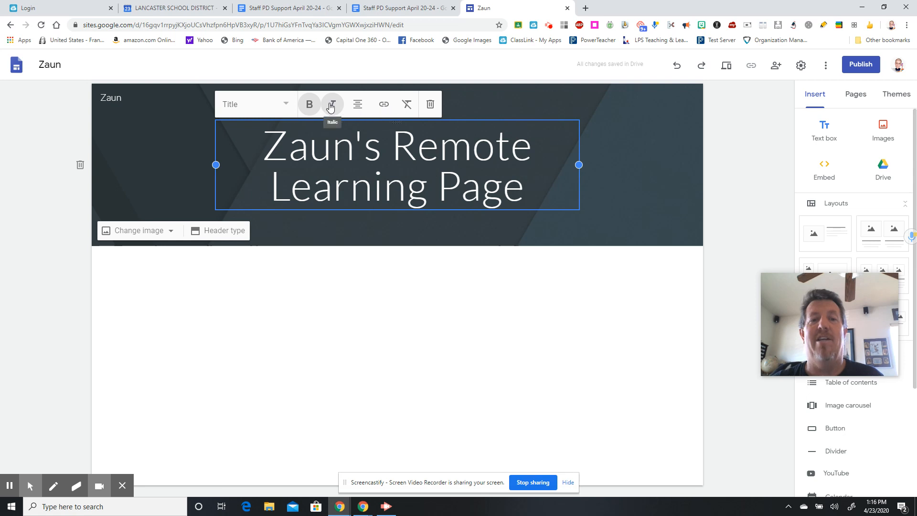
pyautogui.moveTo(263, 143); pyautogui.dragTo(534, 205)
pyautogui.click(310, 104)
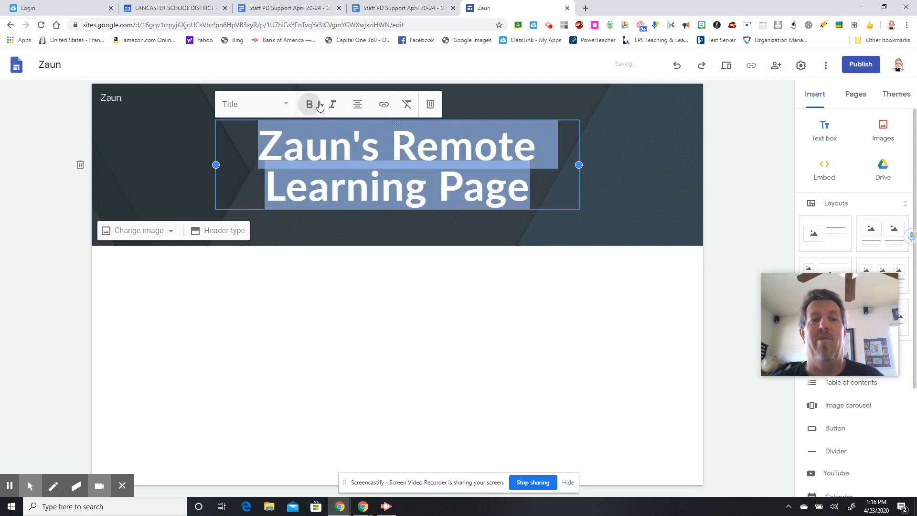
pyautogui.click(339, 106)
pyautogui.click(339, 106)
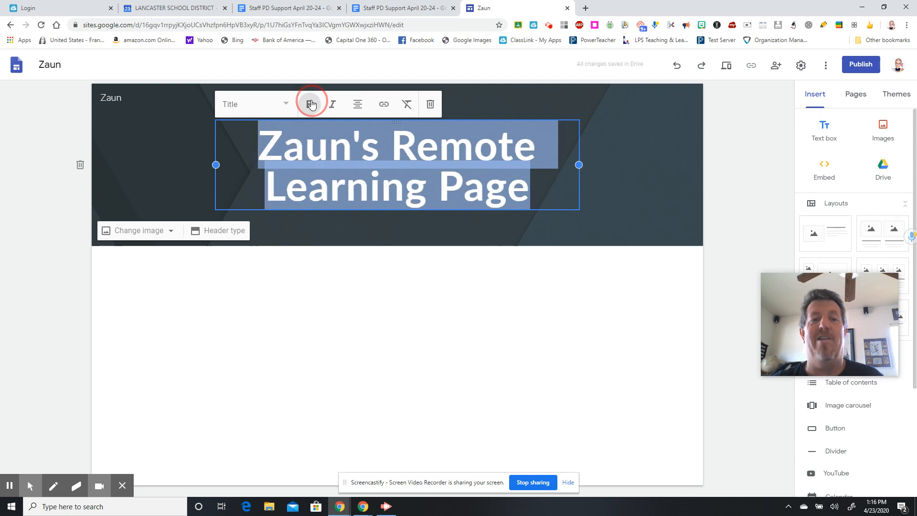
pyautogui.click(311, 104)
# Center-align the page title in the header.
pyautogui.click(359, 105)
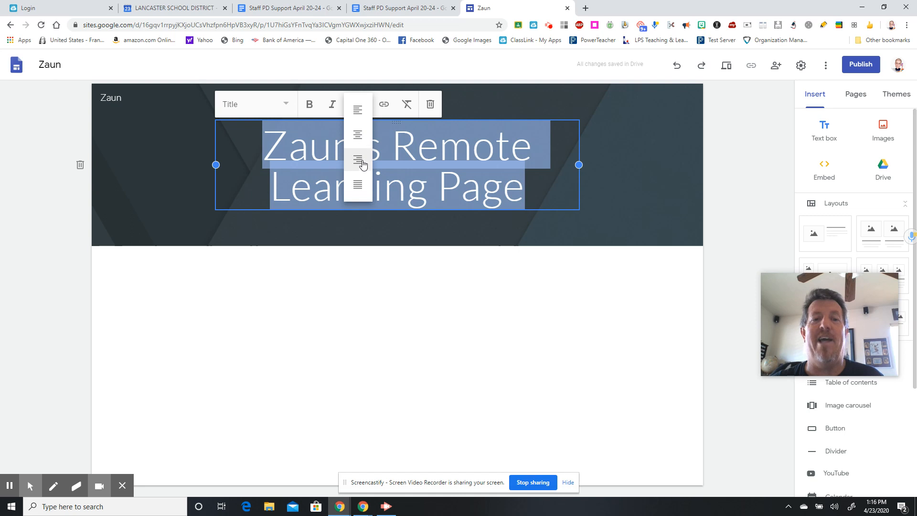
pyautogui.click(361, 140)
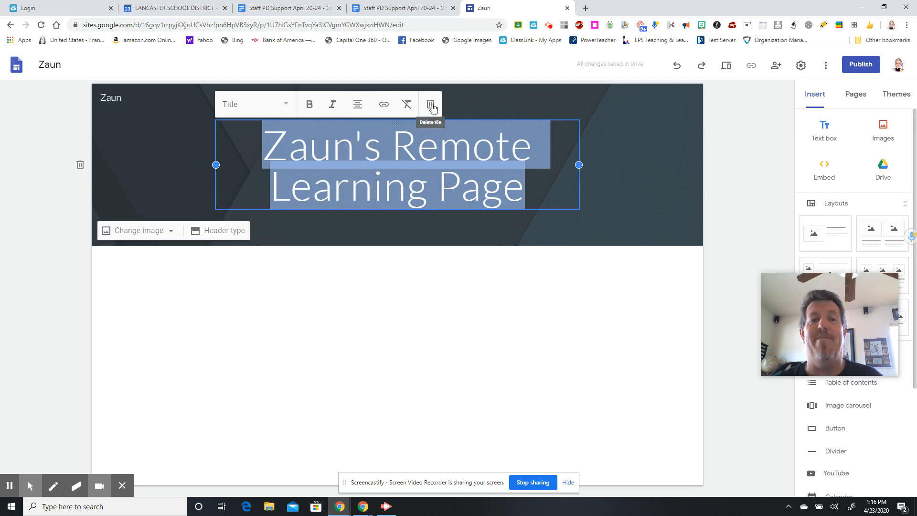
pyautogui.click(500, 101)
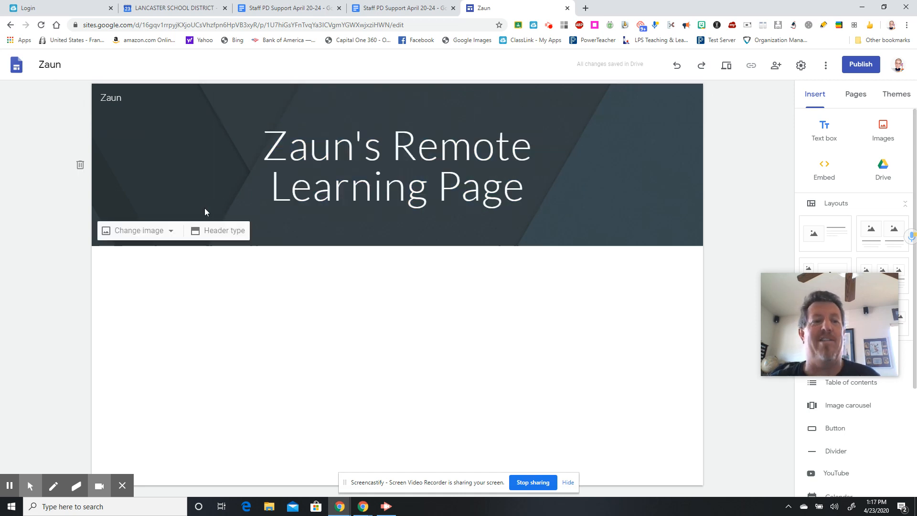
pyautogui.click(164, 232)
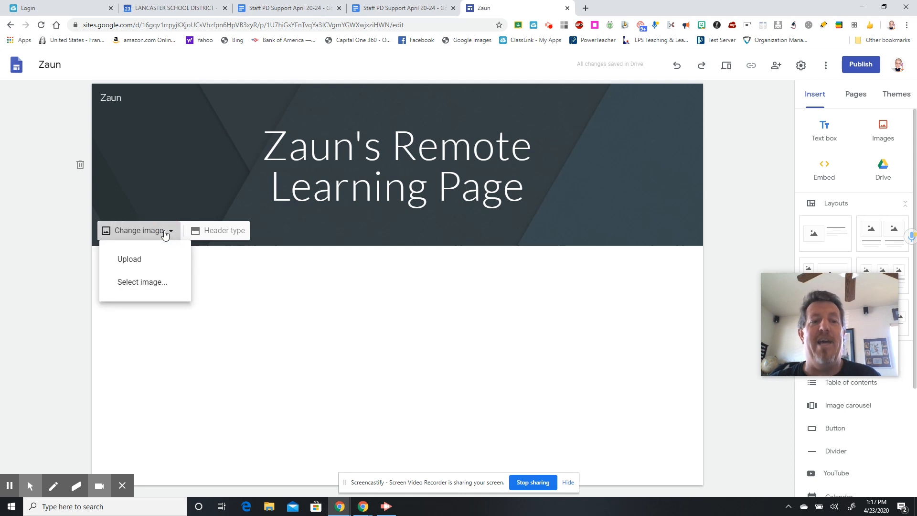
pyautogui.click(133, 288)
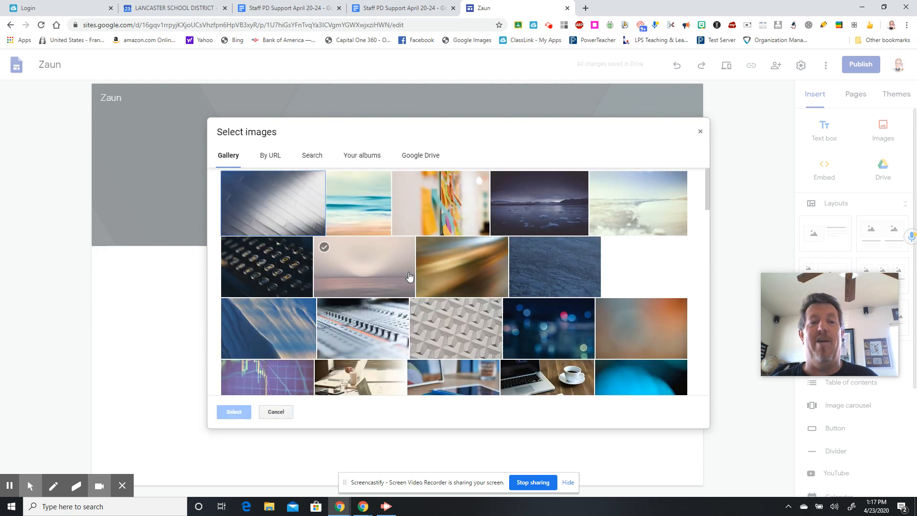
pyautogui.click(701, 132)
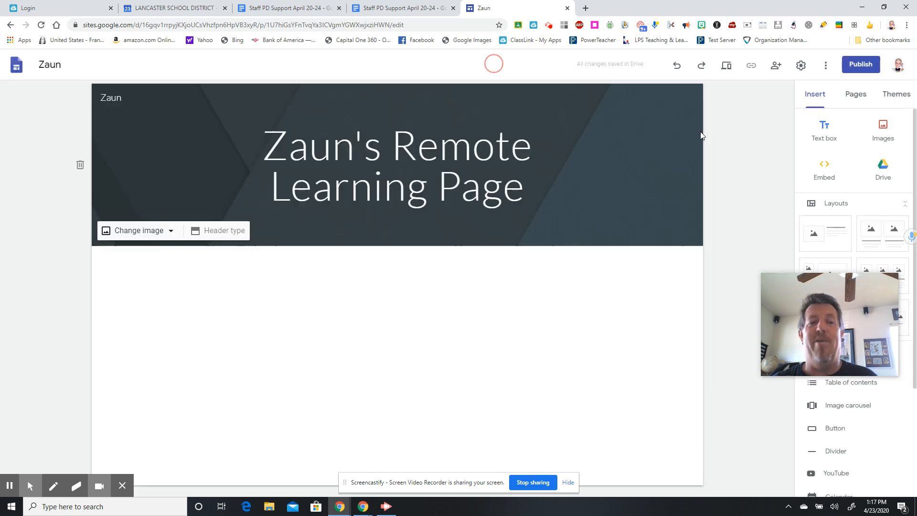
# Change the header background to the gallery image of dark typewriter keys.
pyautogui.click(165, 230)
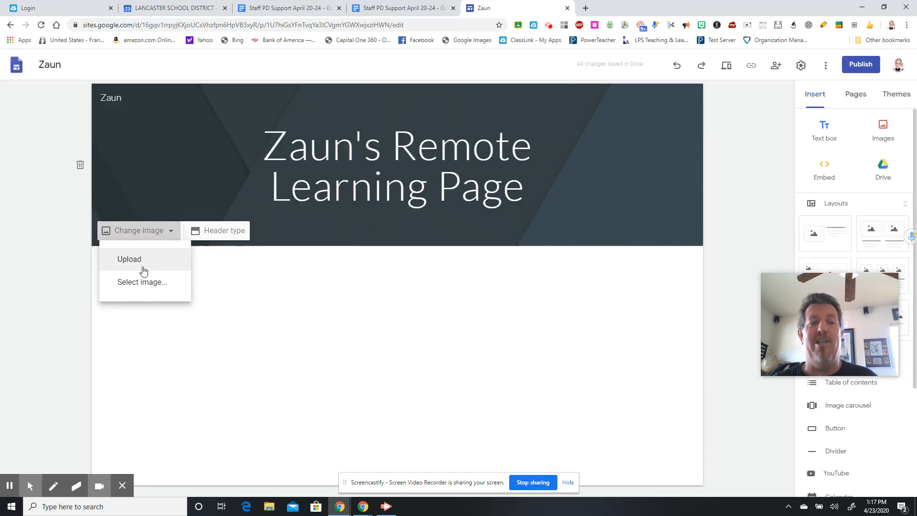
pyautogui.click(132, 283)
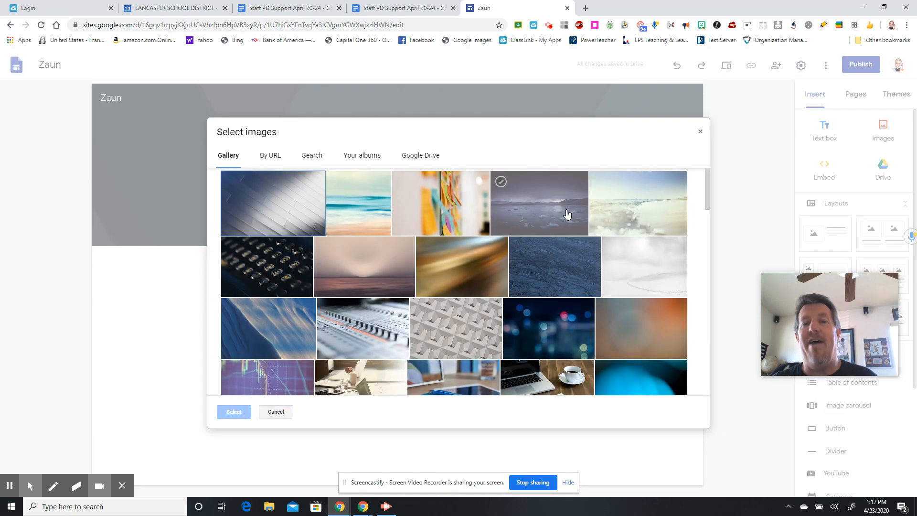
pyautogui.moveTo(709, 185)
pyautogui.mouseDown()
pyautogui.moveTo(721, 373)
pyautogui.moveTo(724, 201)
pyautogui.moveTo(707, 184)
pyautogui.mouseUp()
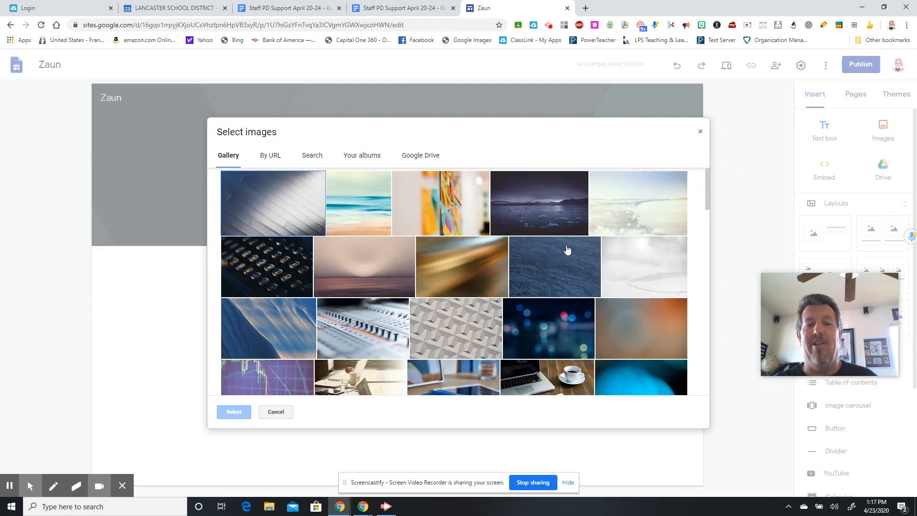
pyautogui.click(278, 265)
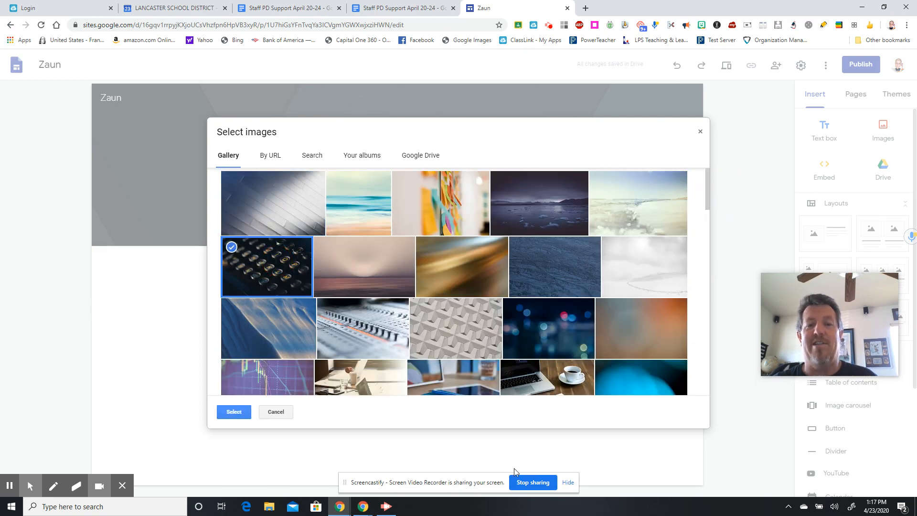
pyautogui.click(233, 412)
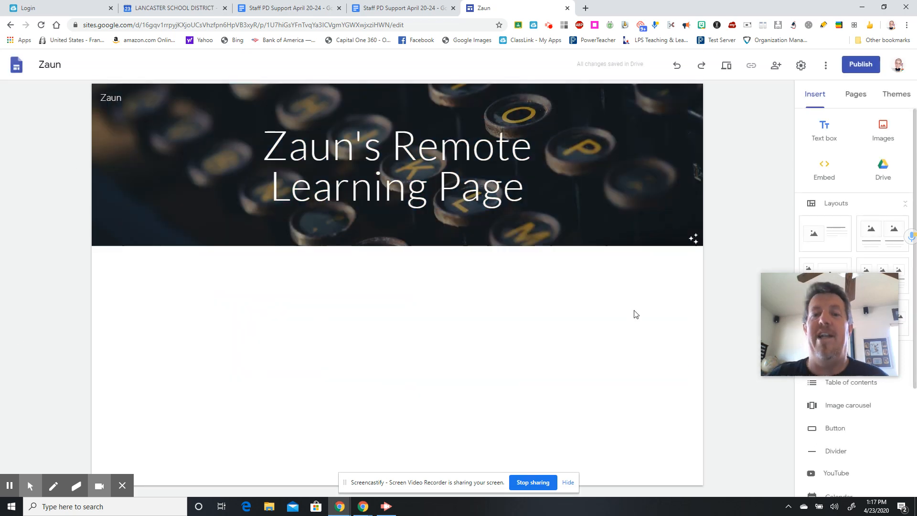
# Try the Aristotle, Diplomat, Vision and Level themes on the site.
pyautogui.moveTo(782, 286); pyautogui.dragTo(27, 384)
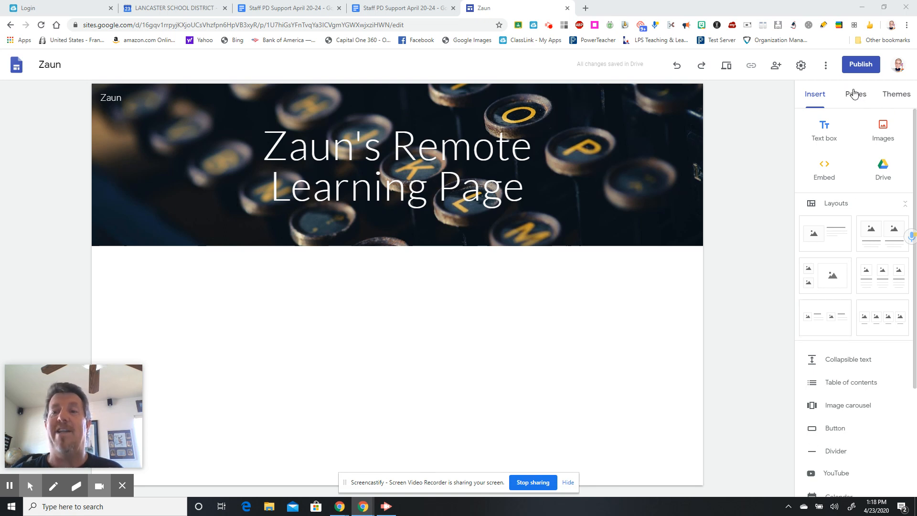
pyautogui.click(897, 98)
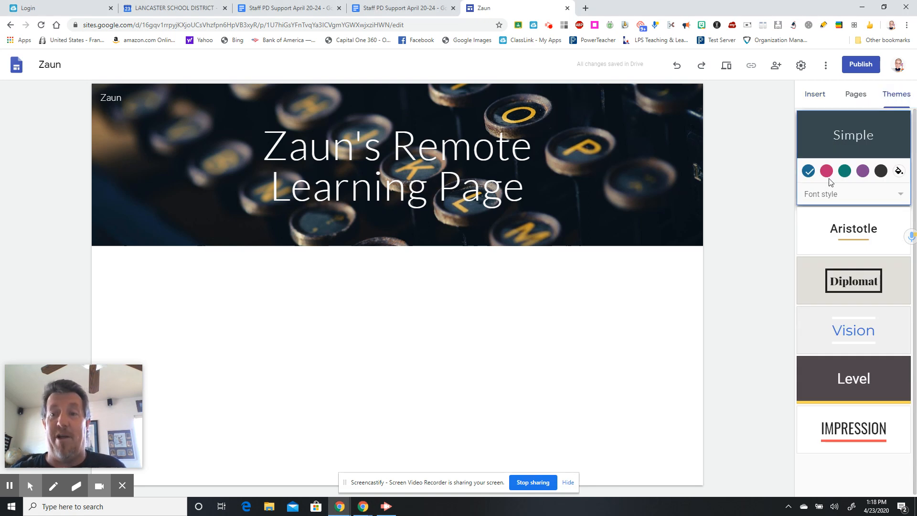
pyautogui.click(854, 229)
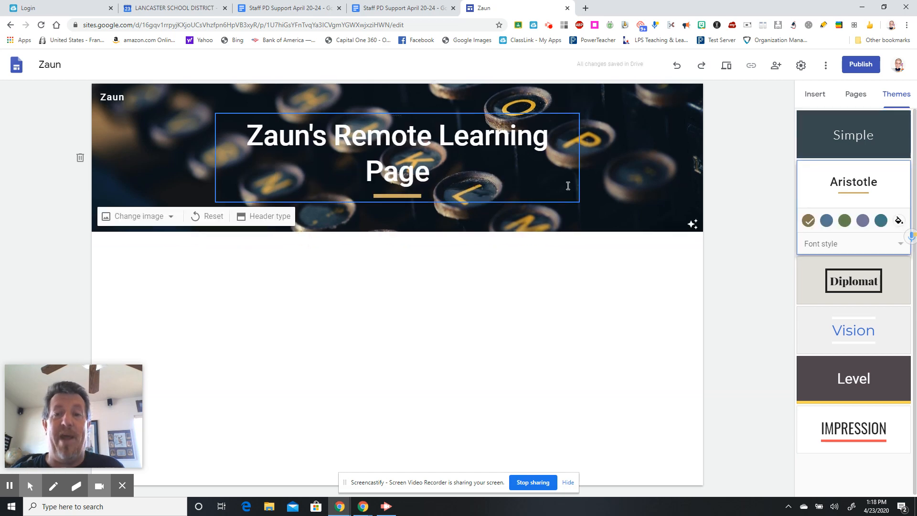
pyautogui.click(818, 275)
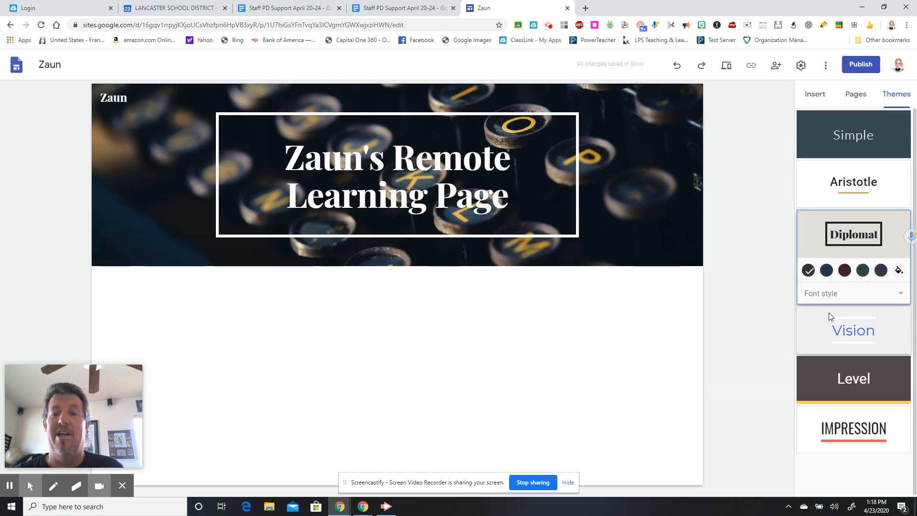
pyautogui.click(820, 331)
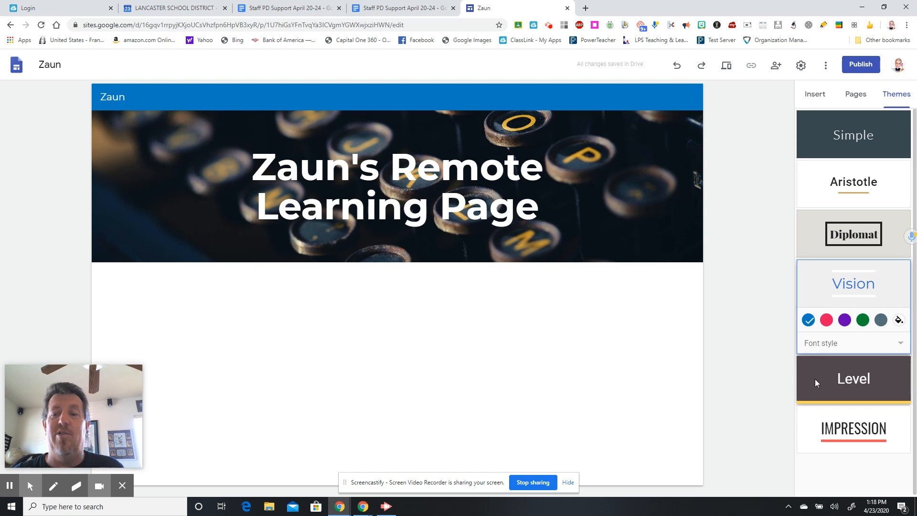
pyautogui.click(815, 393)
# Apply the Impression theme with the Frank font style and the yellow accent color.
pyautogui.click(814, 419)
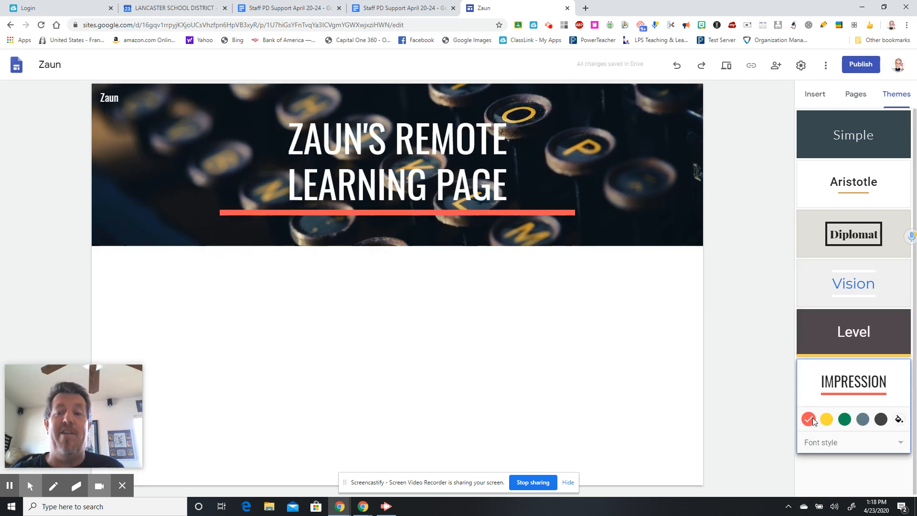
pyautogui.click(820, 442)
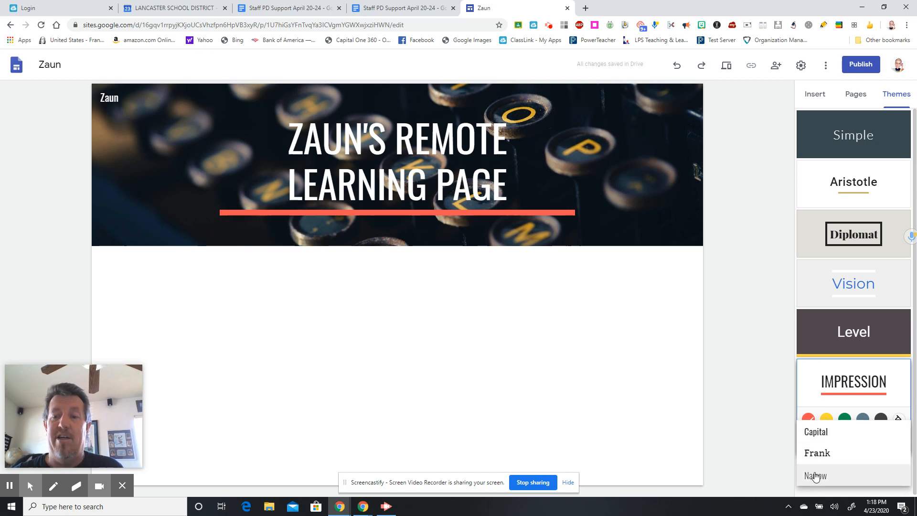
pyautogui.click(818, 453)
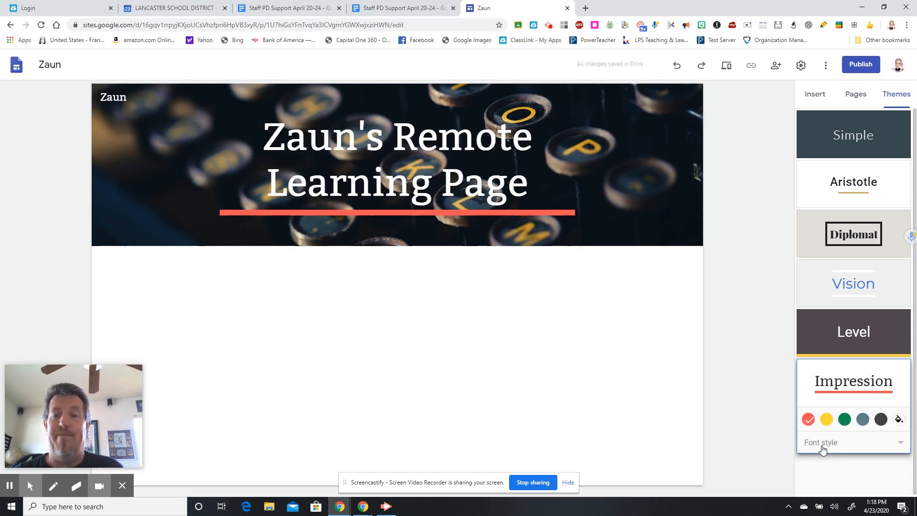
pyautogui.click(846, 421)
pyautogui.click(830, 423)
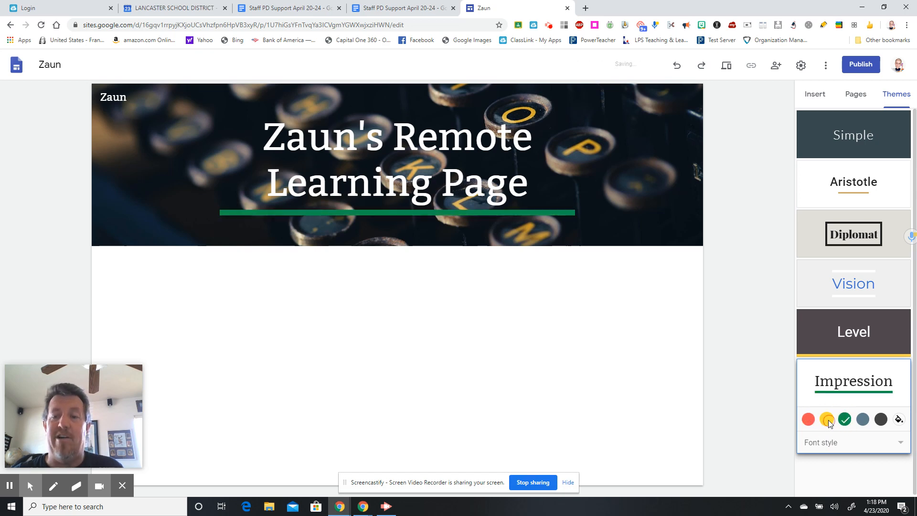
# Try the blue-grey and dark grey accent colors on the Impression theme.
pyautogui.click(864, 420)
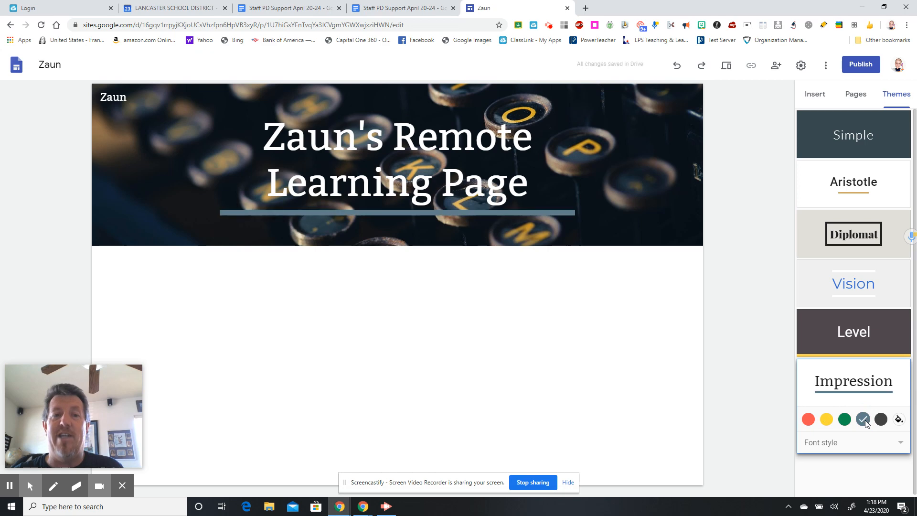
pyautogui.click(881, 420)
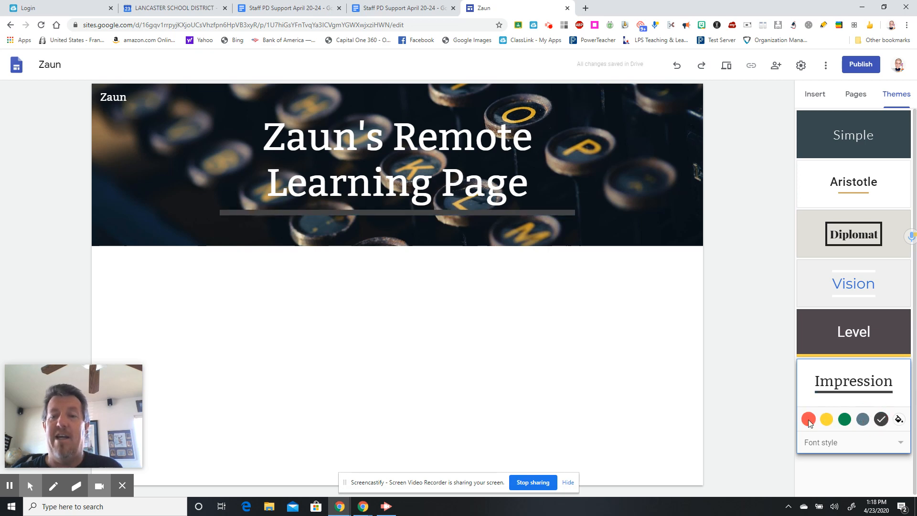
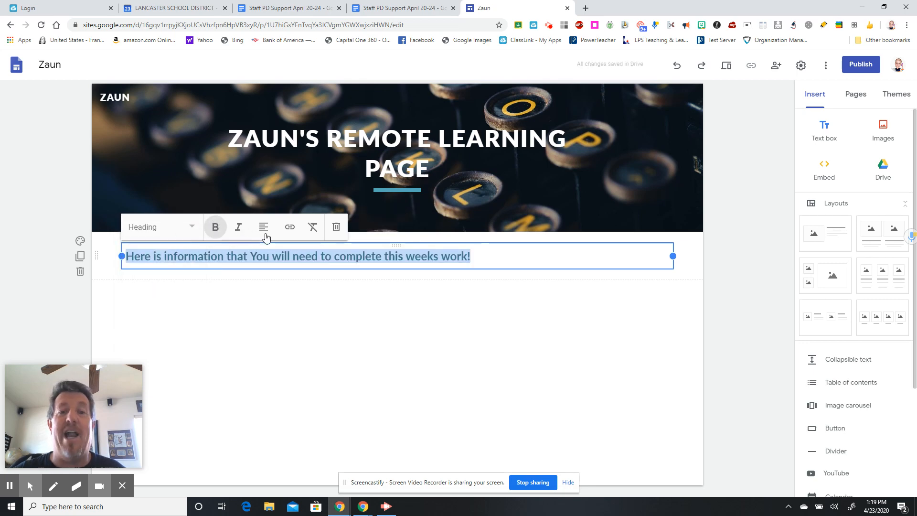
# Center-align the heading "Here is information that You will need to complete this weeks work!" below the page header.
pyautogui.click(263, 229)
pyautogui.click(263, 254)
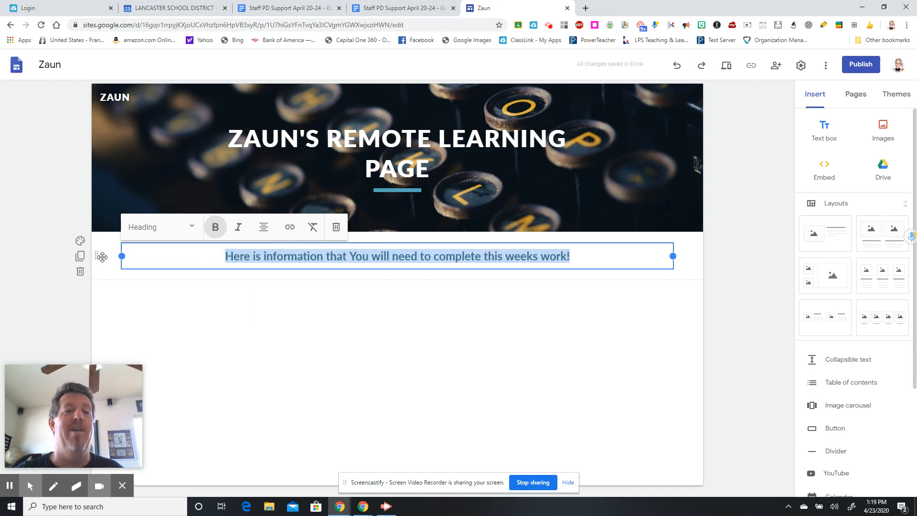
pyautogui.click(126, 312)
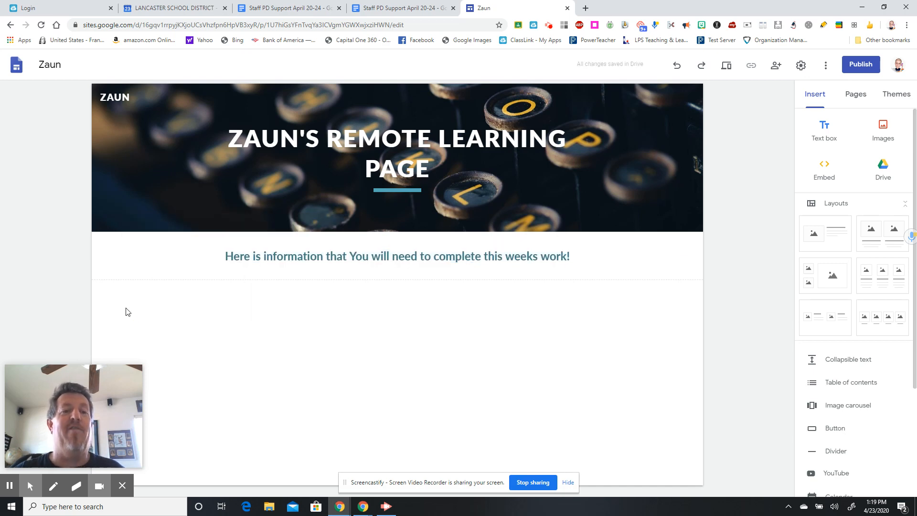
# Set the background of the heading's section to Emphasis 2.
pyautogui.click(108, 259)
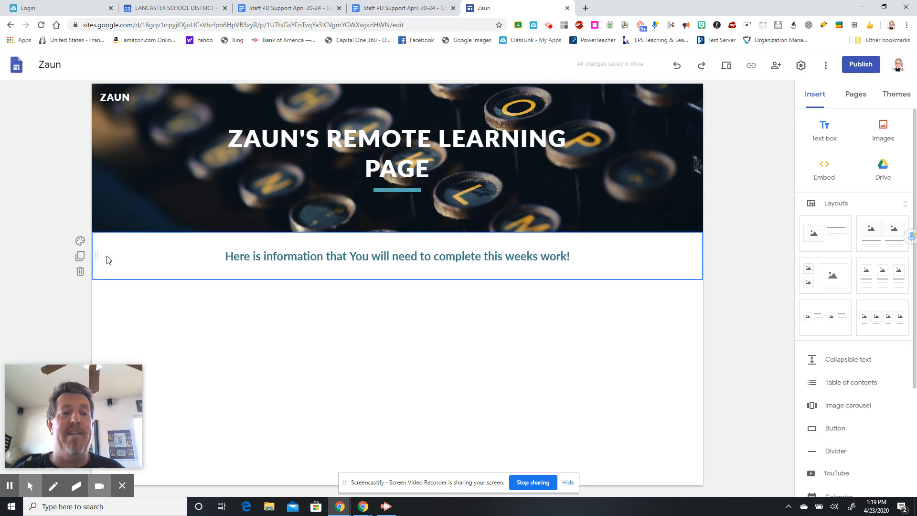
pyautogui.click(80, 242)
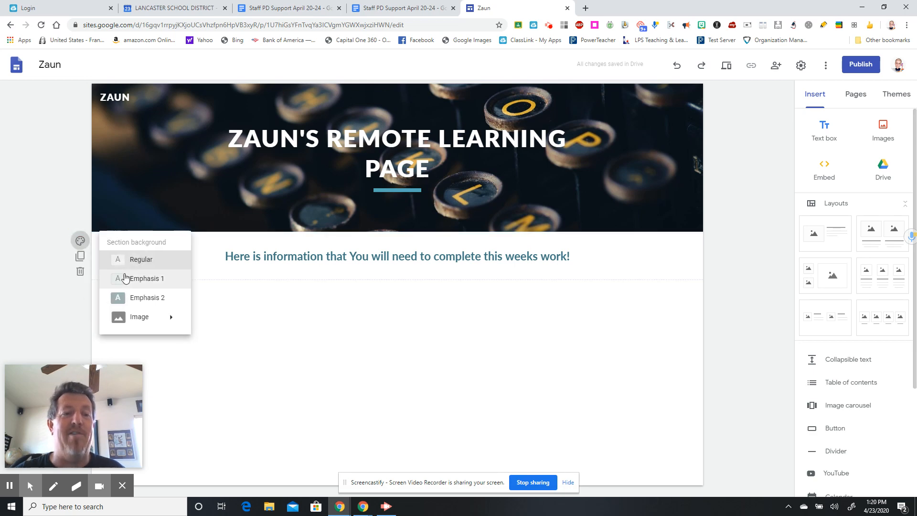
pyautogui.click(128, 297)
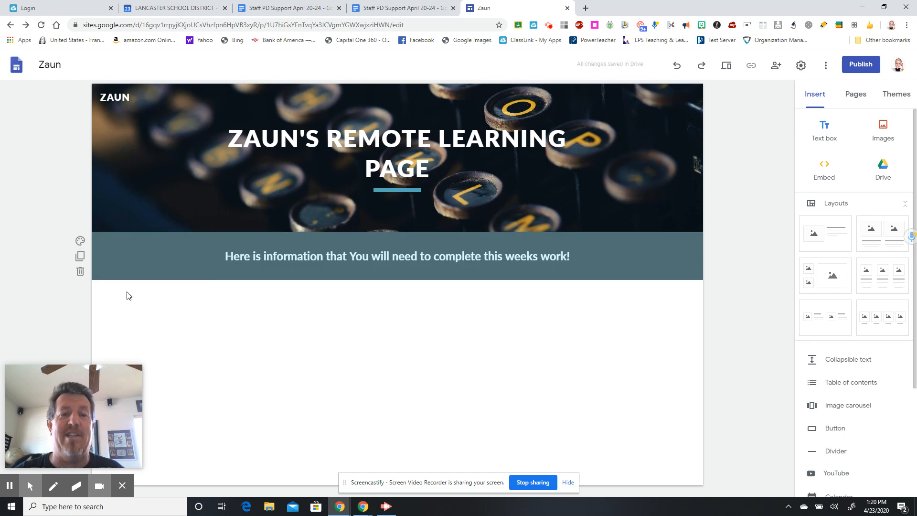
# Change the heading section's background to the gallery image of dark blue rippled water.
pyautogui.click(81, 242)
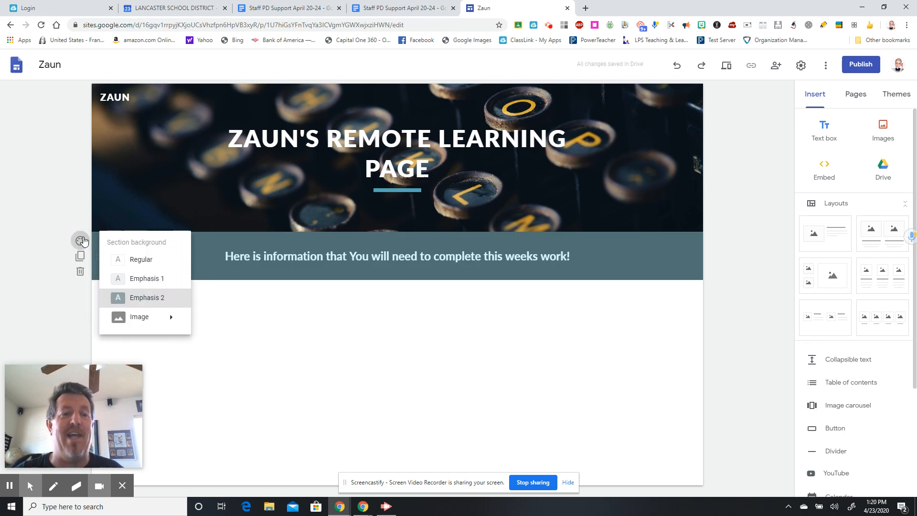
pyautogui.moveTo(128, 316)
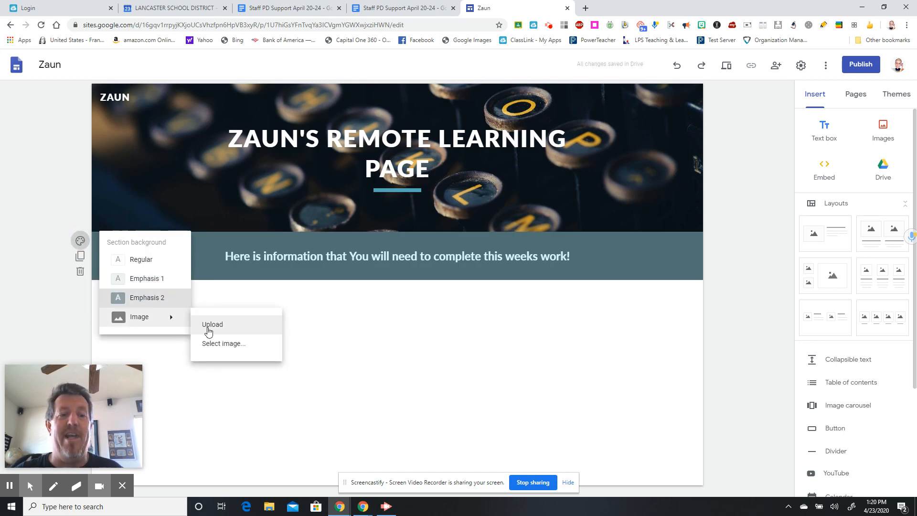
pyautogui.rightClick(209, 345)
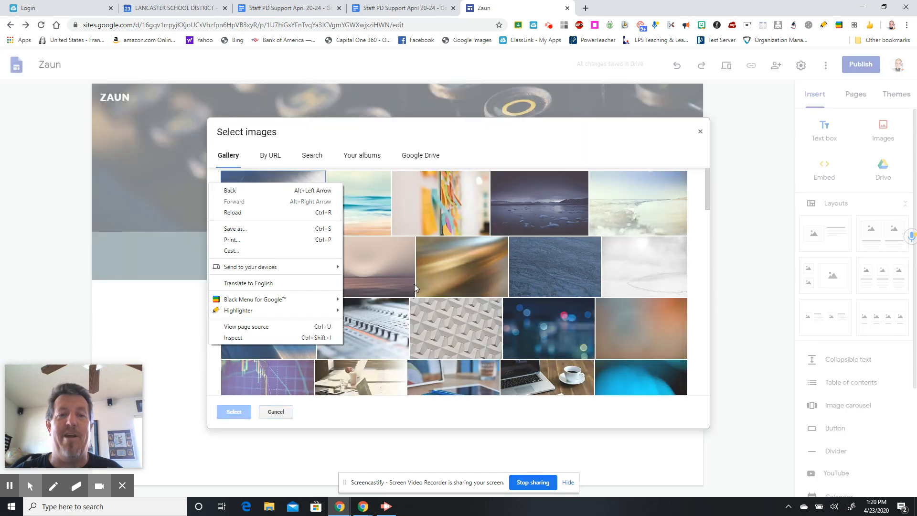
pyautogui.click(554, 267)
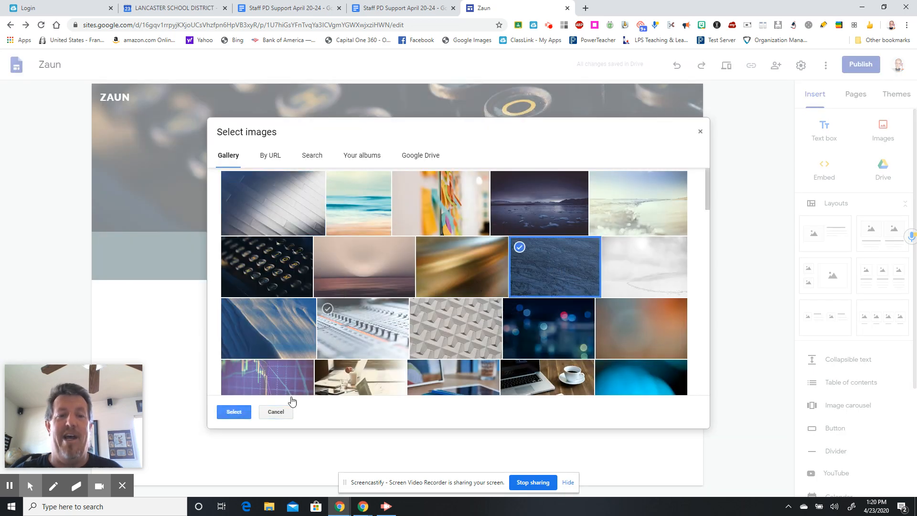
pyautogui.click(234, 412)
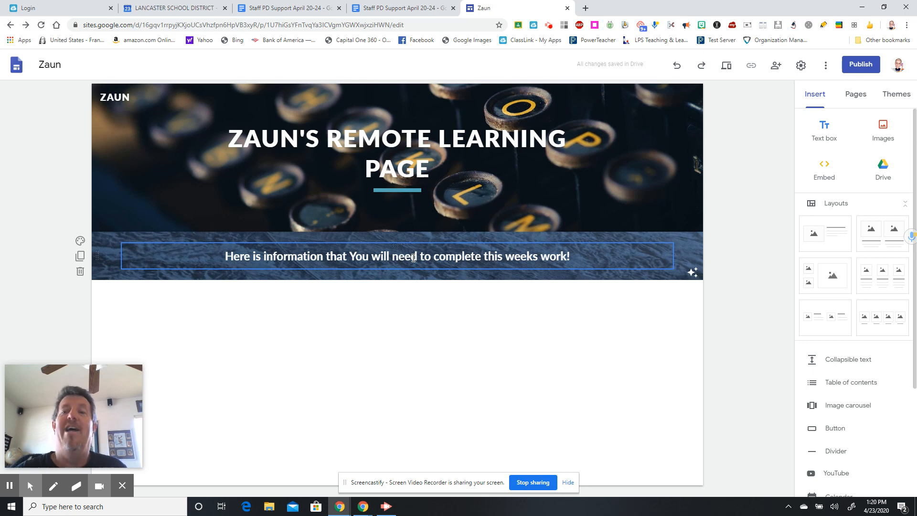
# Insert the ChromebookManagementPlan document from My Drive into the page below the heading section.
pyautogui.rightClick(888, 169)
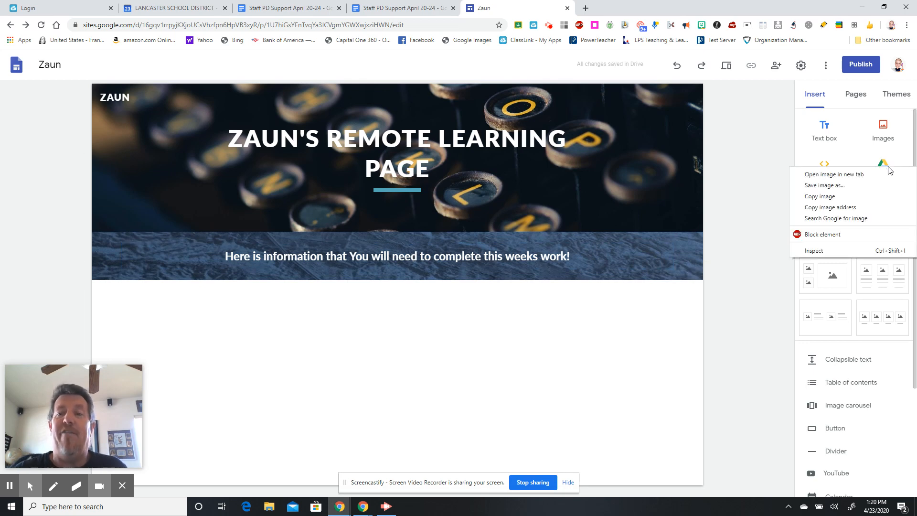
pyautogui.press('Escape')
pyautogui.click(886, 164)
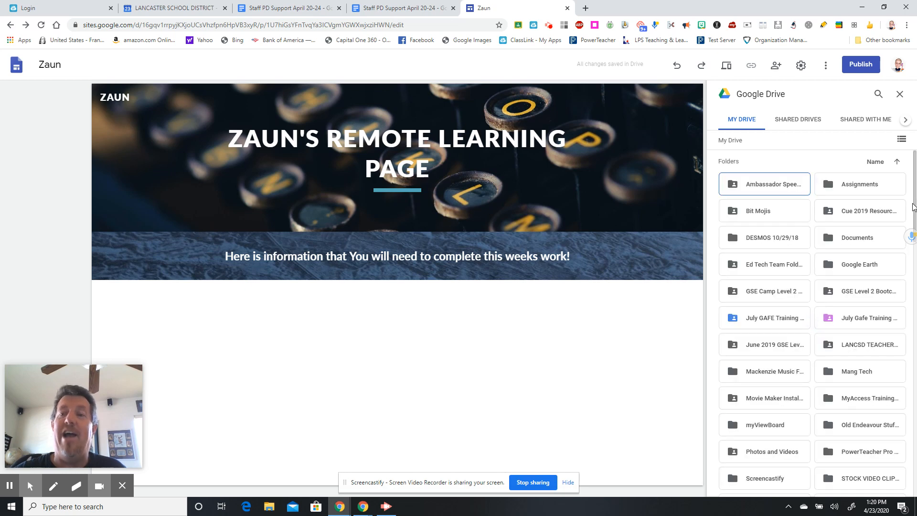
pyautogui.moveTo(913, 206); pyautogui.dragTo(916, 430)
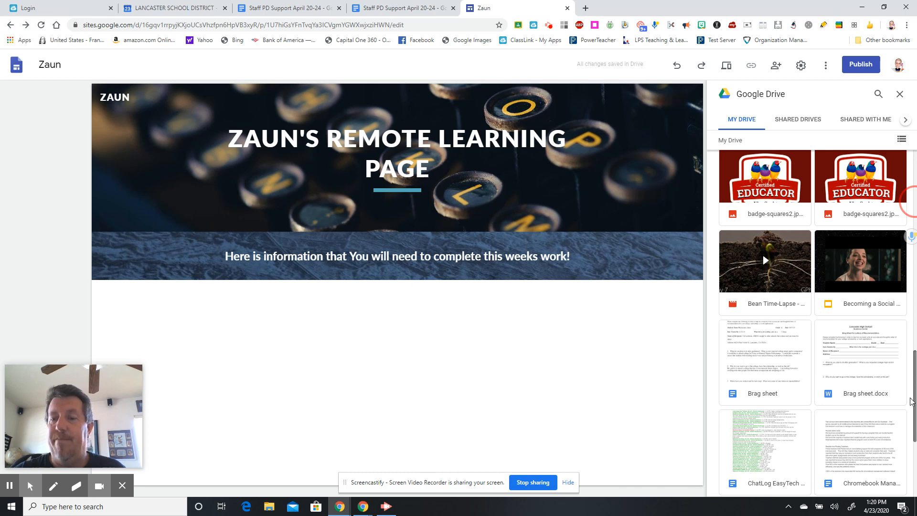
pyautogui.moveTo(912, 403); pyautogui.dragTo(912, 396)
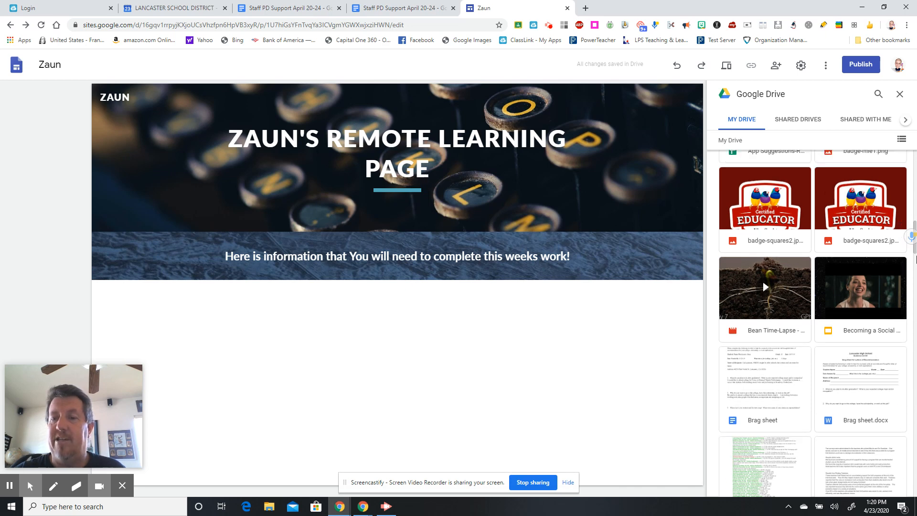
pyautogui.moveTo(911, 245); pyautogui.dragTo(914, 273)
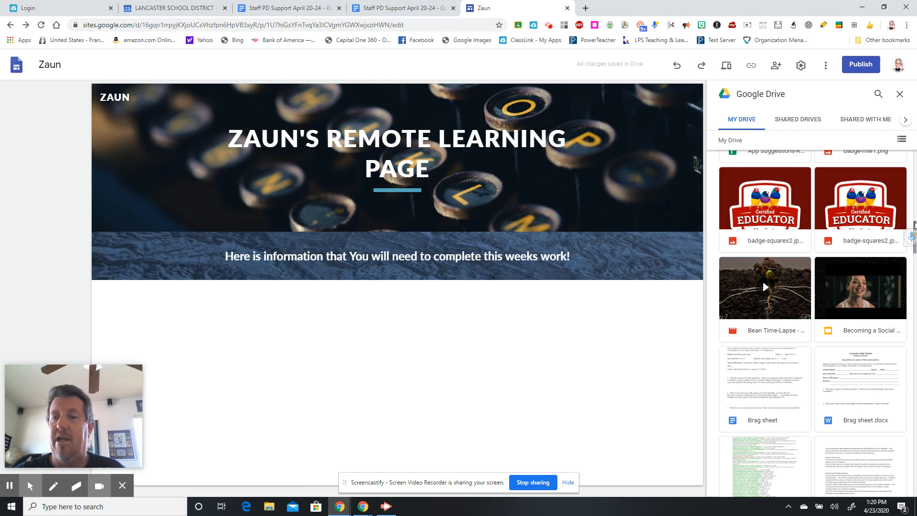
pyautogui.moveTo(915, 224); pyautogui.dragTo(916, 265)
pyautogui.moveTo(863, 247); pyautogui.dragTo(427, 339)
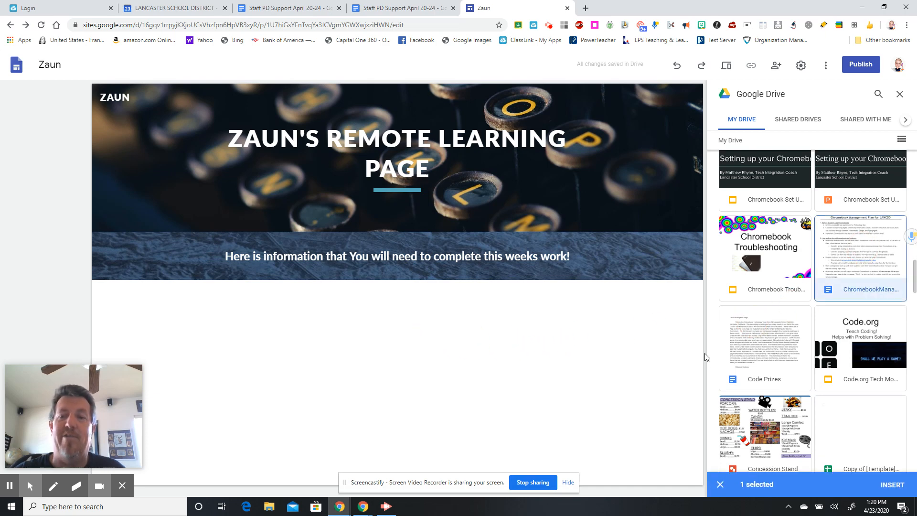
pyautogui.click(892, 485)
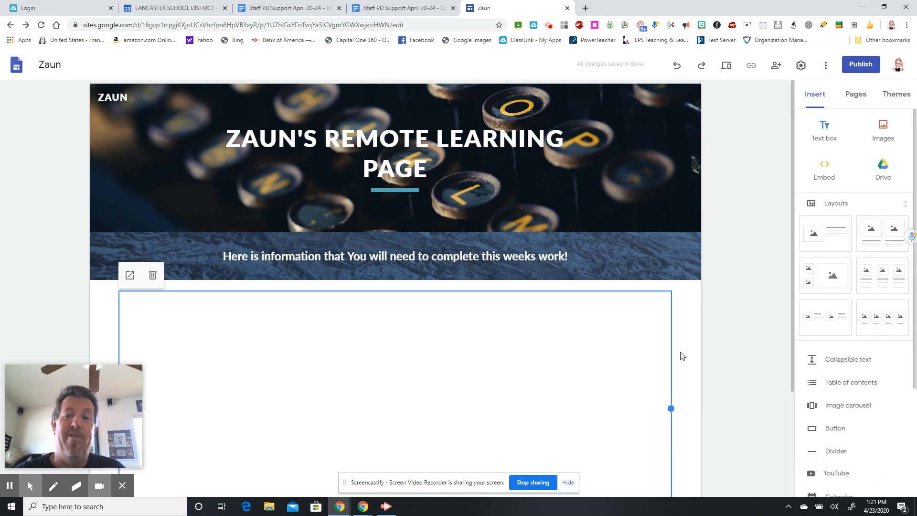
pyautogui.click(793, 248)
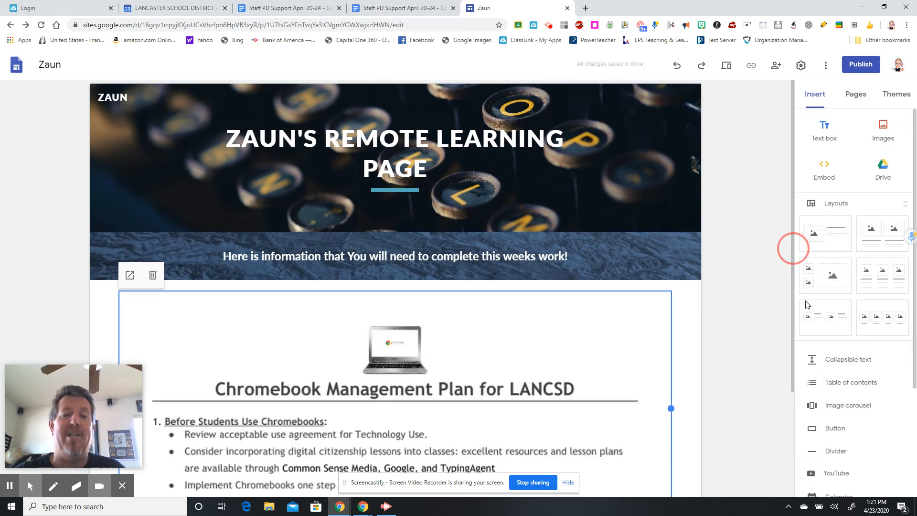
pyautogui.rightClick(792, 297)
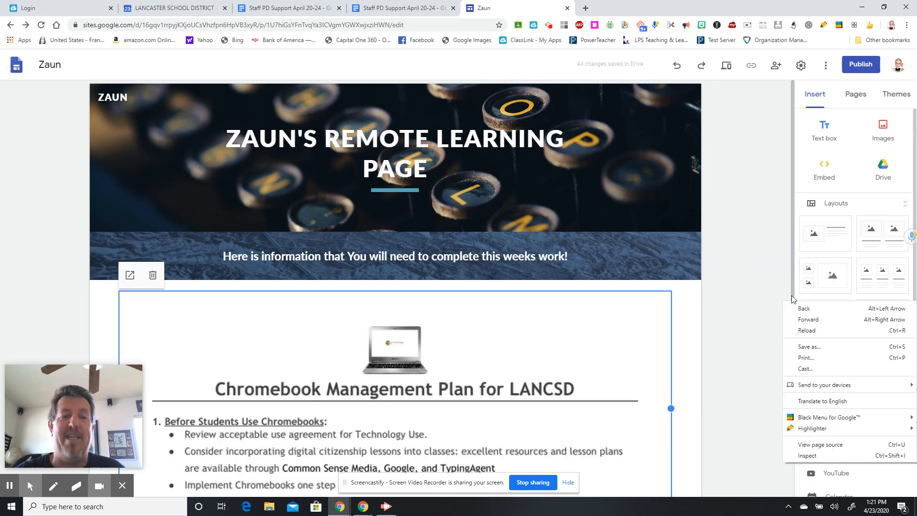
pyautogui.click(791, 268)
pyautogui.scroll(-3, 792, 268)
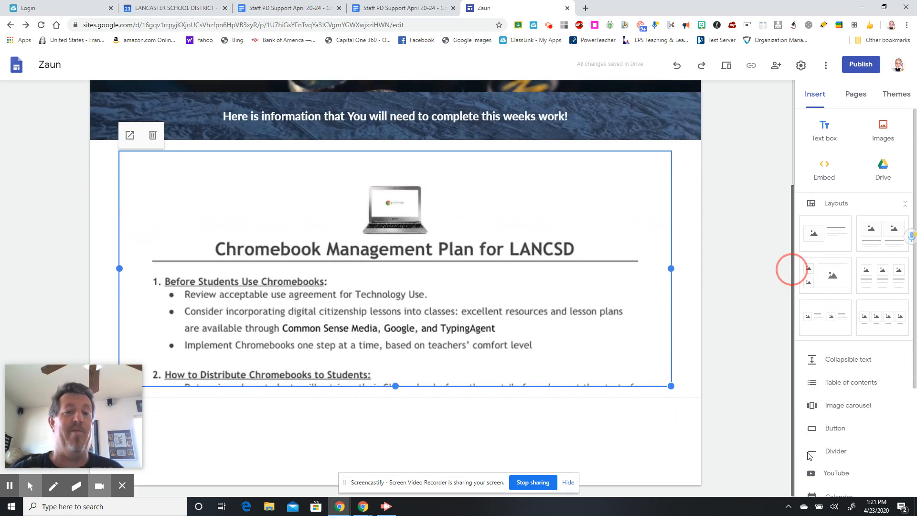
pyautogui.moveTo(807, 452); pyautogui.dragTo(809, 453)
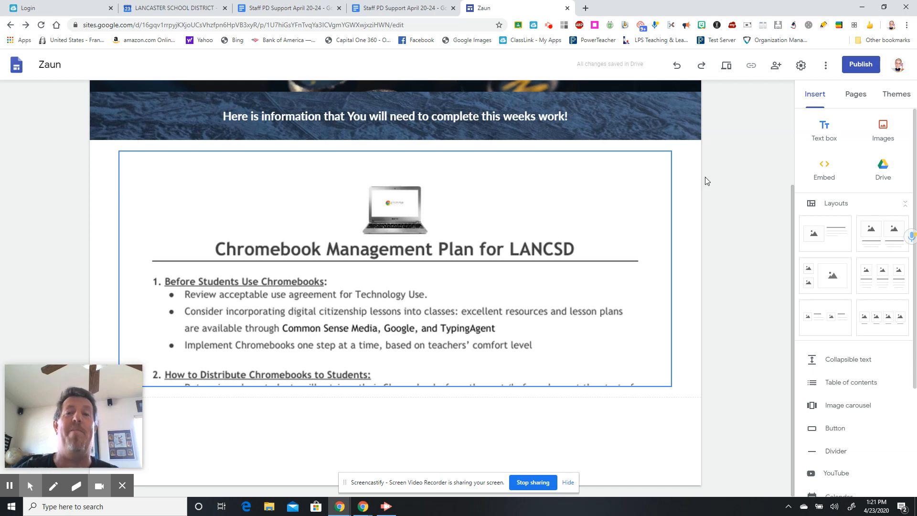
# Switch to Google Drive in a new browser tab and open the ChromebookManagementPlan document from My Drive.
pyautogui.click(586, 10)
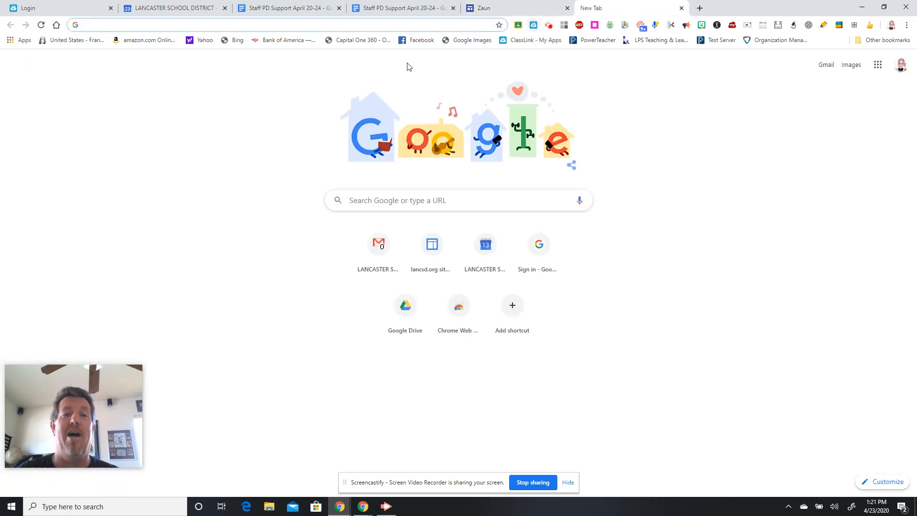
pyautogui.click(406, 335)
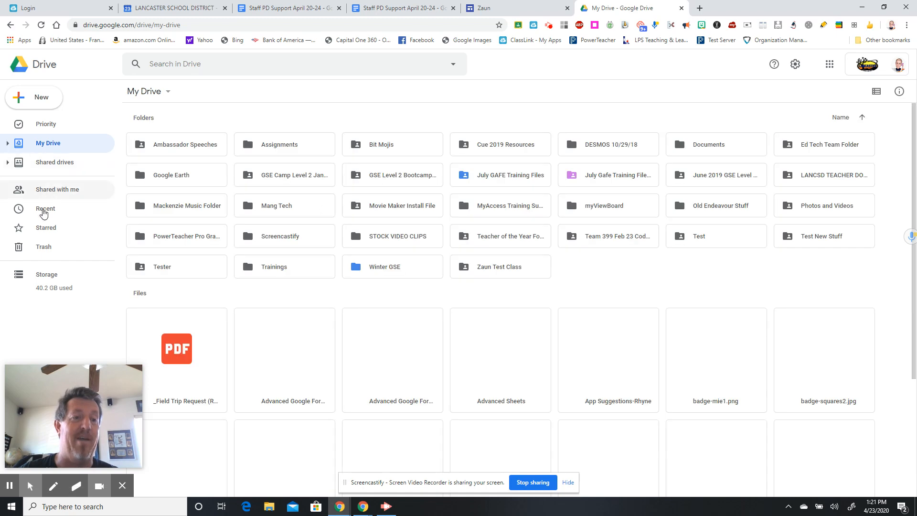
pyautogui.click(45, 209)
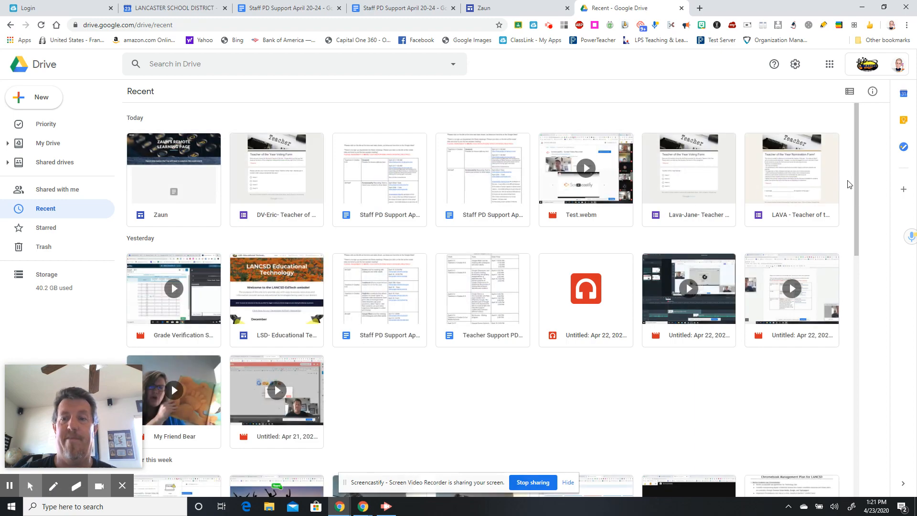
pyautogui.moveTo(858, 180)
pyautogui.mouseDown()
pyautogui.moveTo(859, 231)
pyautogui.moveTo(880, 307)
pyautogui.moveTo(859, 175)
pyautogui.mouseUp()
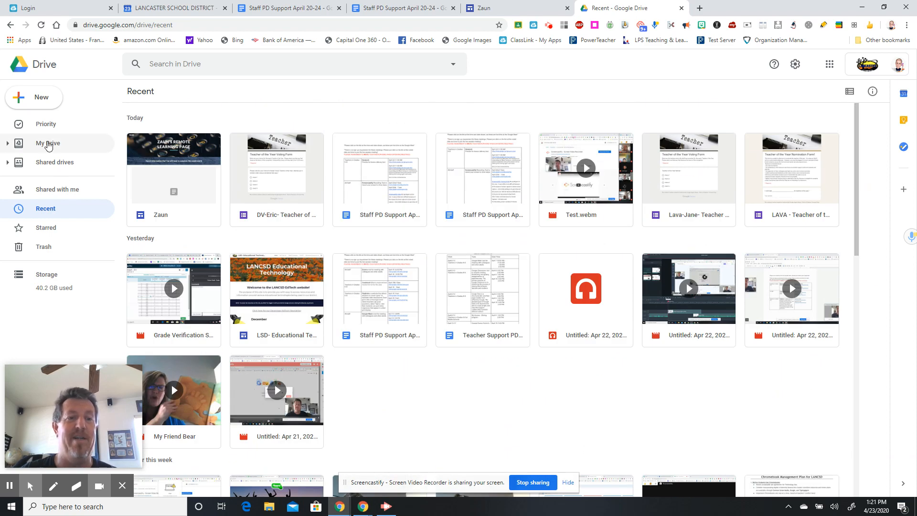
pyautogui.click(49, 144)
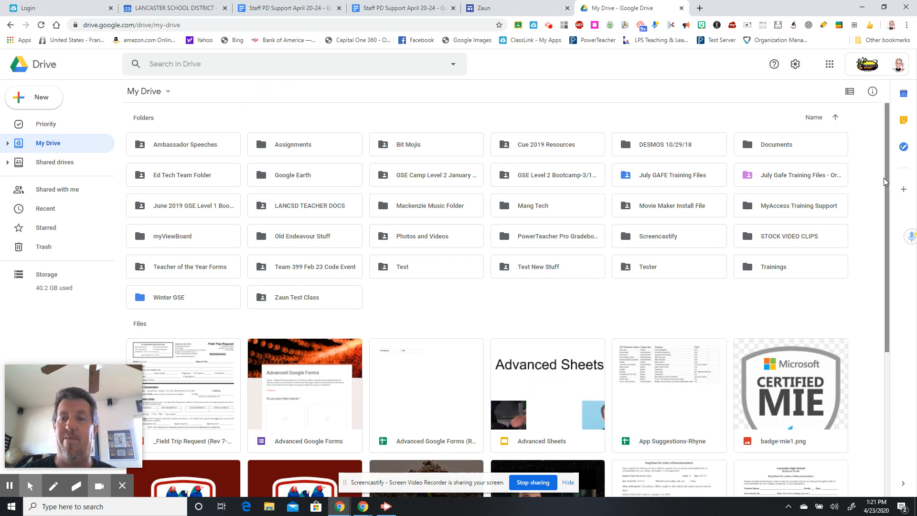
pyautogui.moveTo(885, 179); pyautogui.dragTo(899, 367)
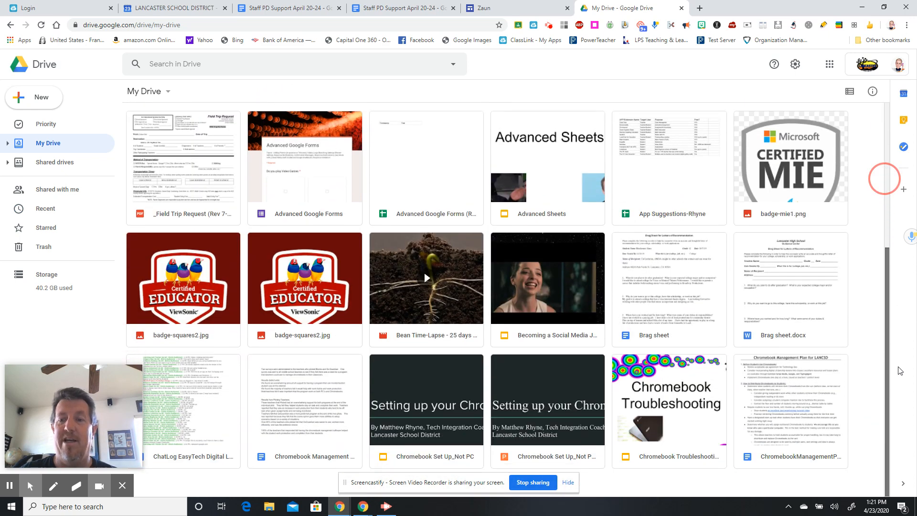
pyautogui.click(801, 399)
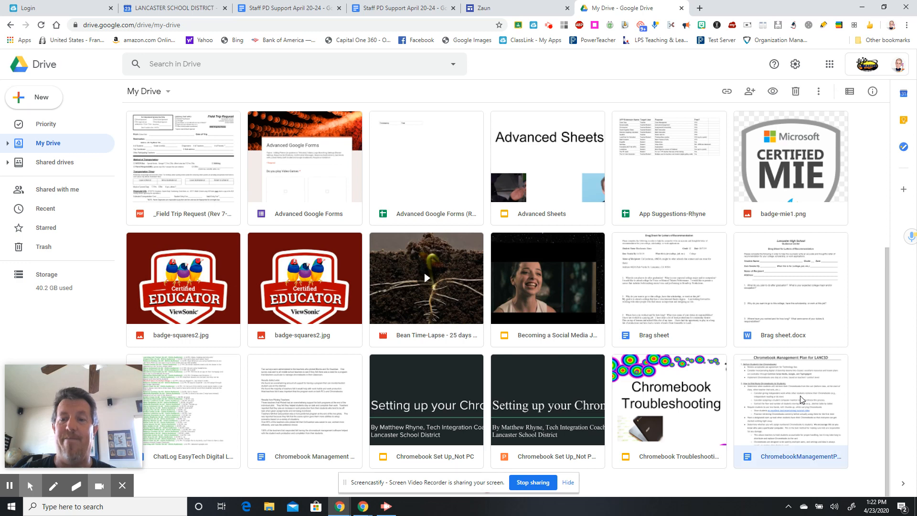
pyautogui.doubleClick(801, 399)
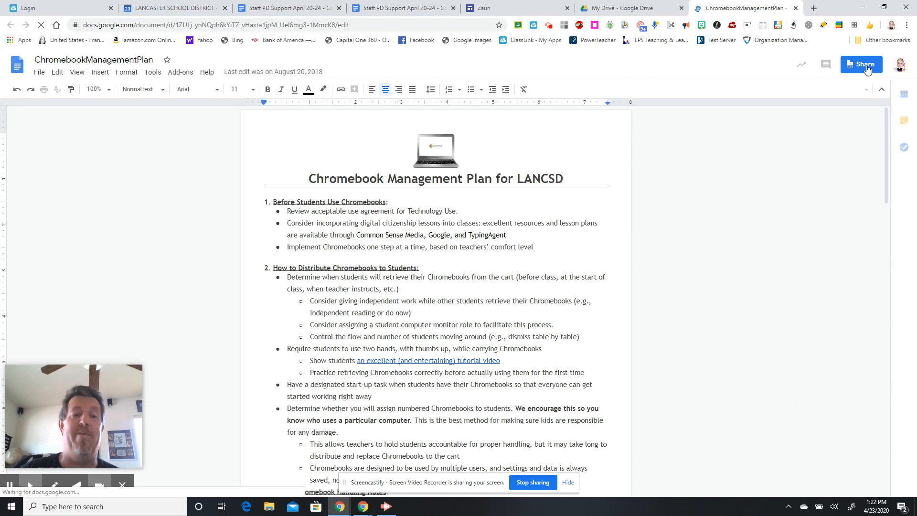
# Set the ChromebookManagementPlan document's link sharing to On - Public on the web with view access.
pyautogui.click(866, 67)
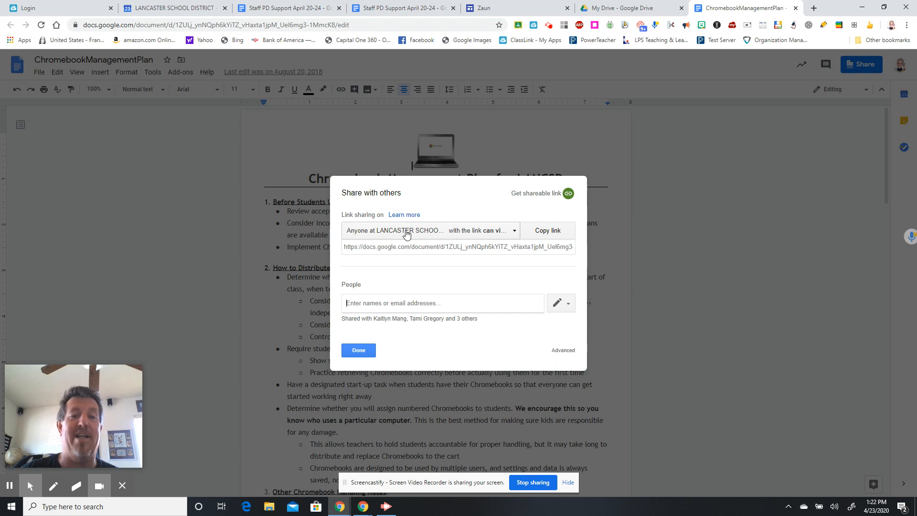
pyautogui.click(500, 234)
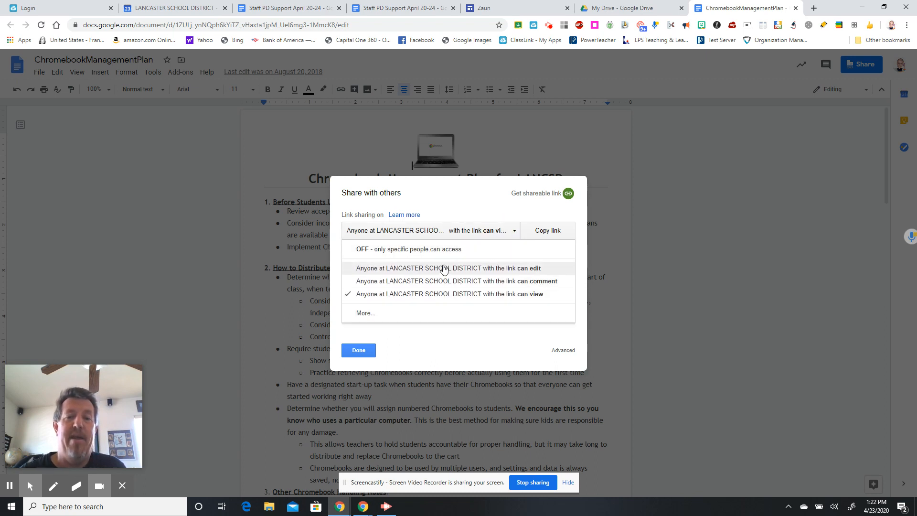
pyautogui.click(367, 313)
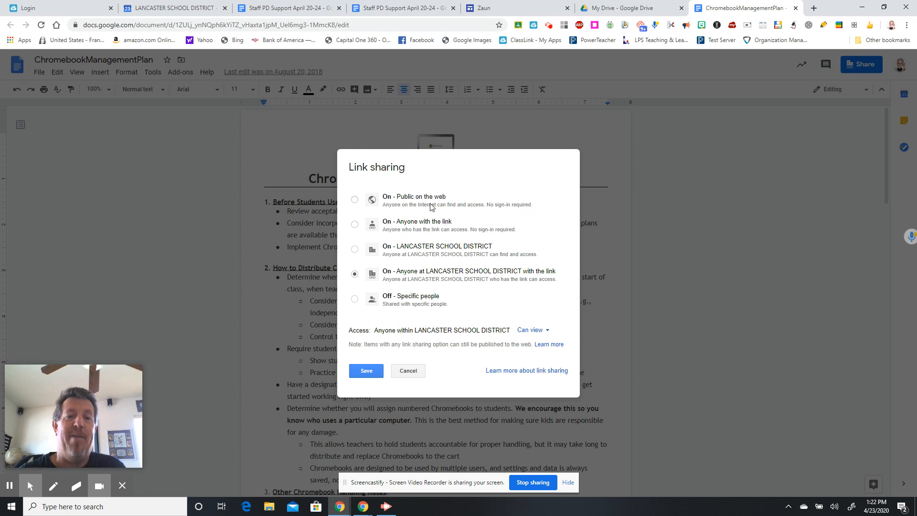
pyautogui.click(431, 205)
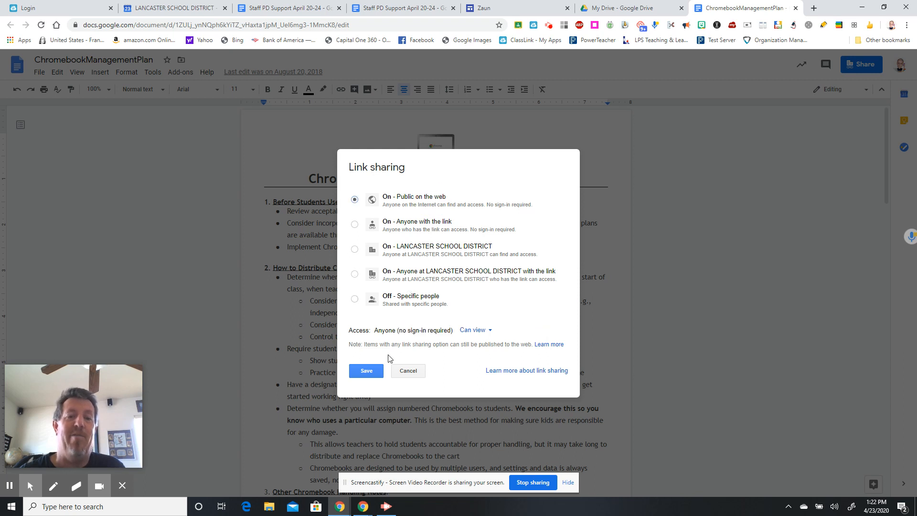
pyautogui.click(367, 372)
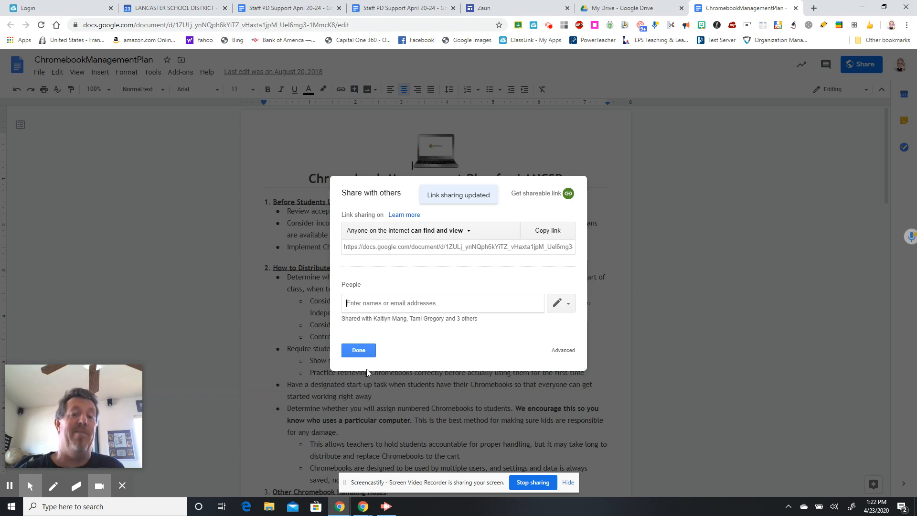
pyautogui.click(358, 350)
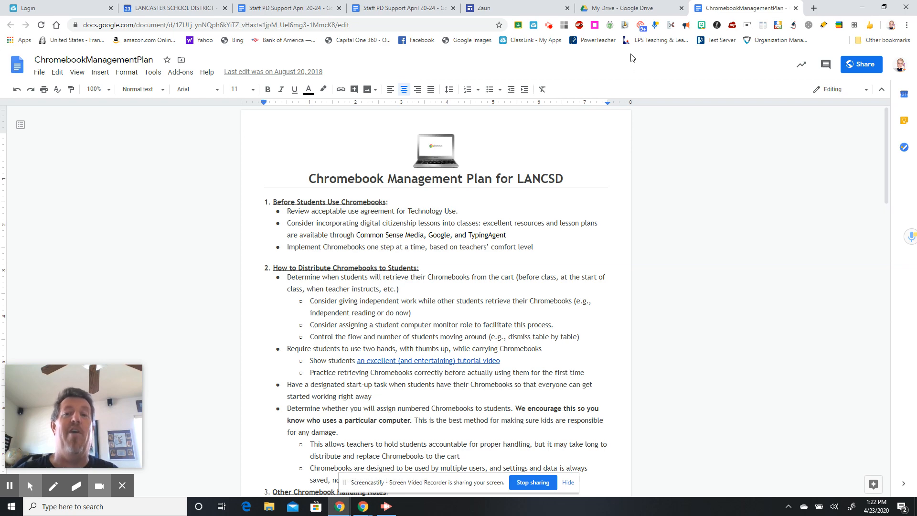
# Return to Google Drive and open the Photos and Videos folder in My Drive.
pyautogui.click(633, 10)
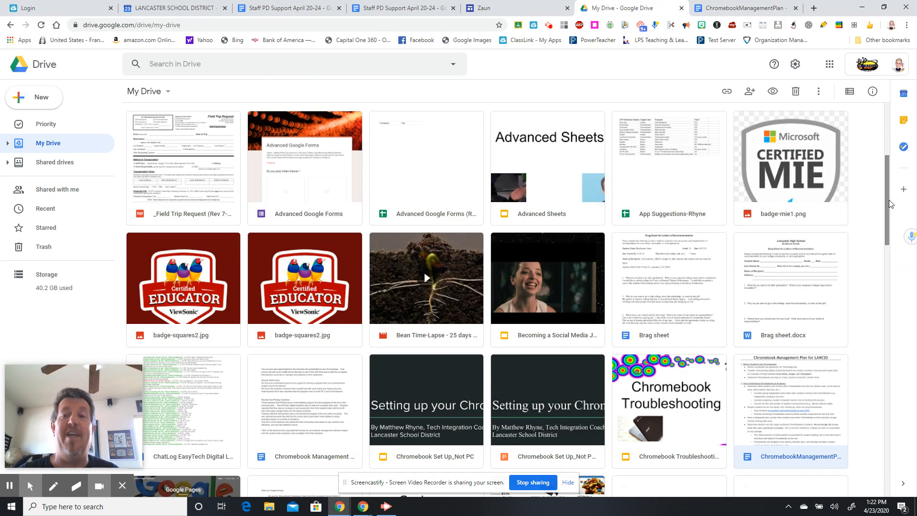
pyautogui.moveTo(890, 204); pyautogui.dragTo(885, 134)
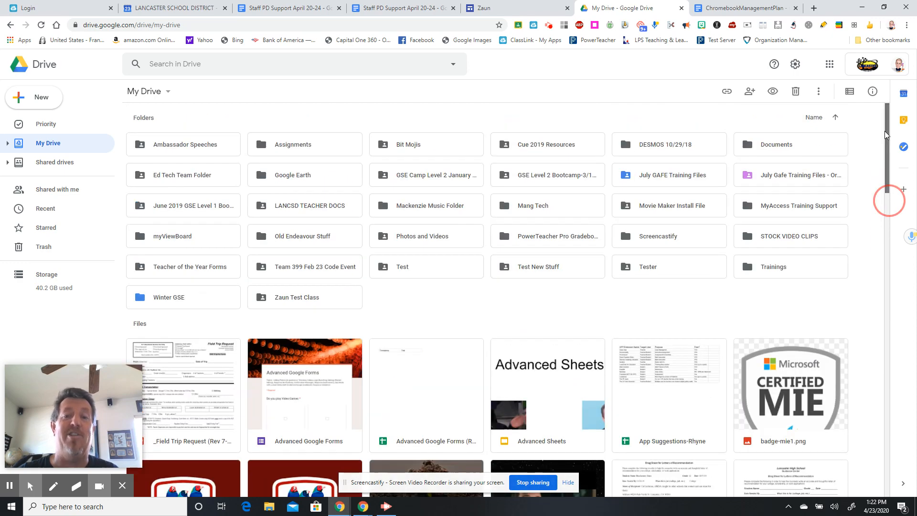
pyautogui.doubleClick(432, 237)
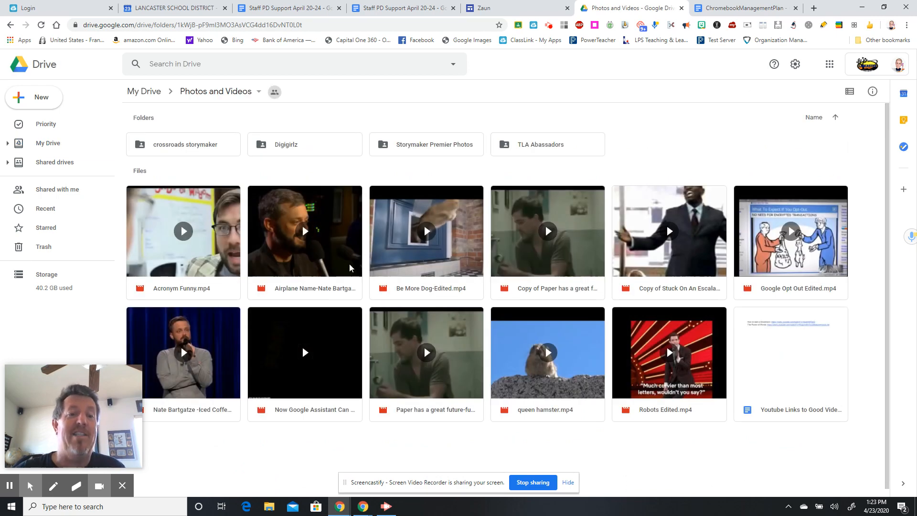
# Examine the link sharing options of the Airplane Name video, leaving its sharing settings as they are.
pyautogui.click(346, 241)
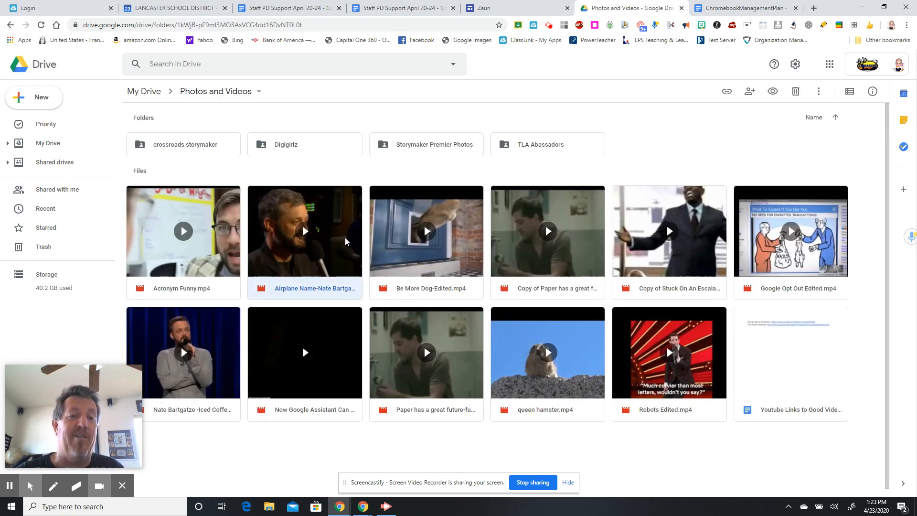
pyautogui.click(338, 268)
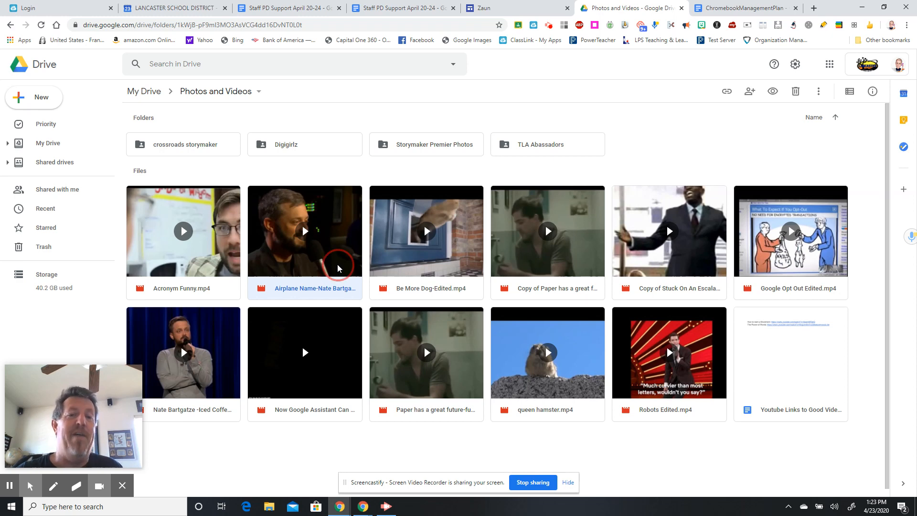
pyautogui.rightClick(338, 268)
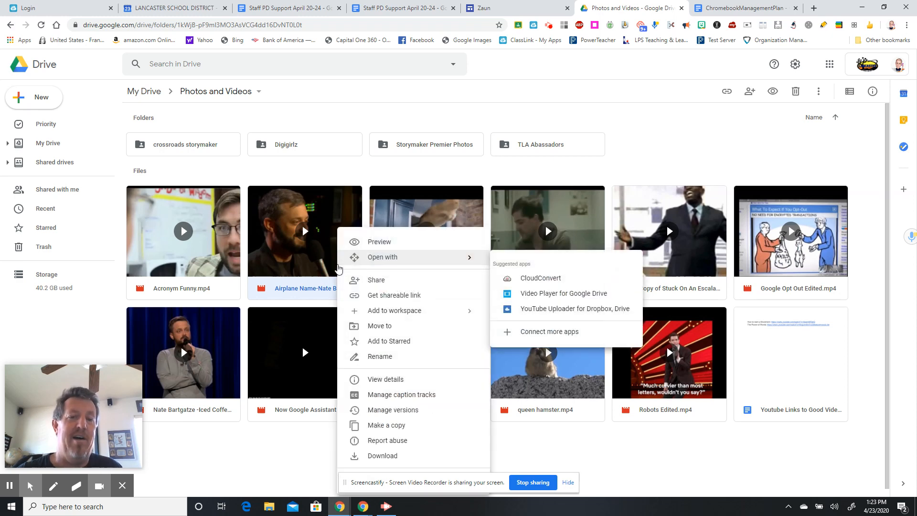
pyautogui.click(374, 284)
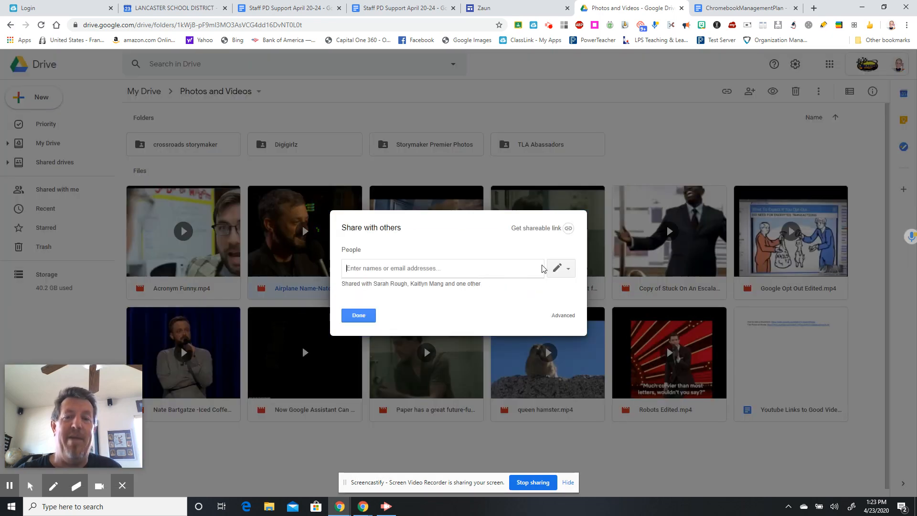
pyautogui.click(563, 317)
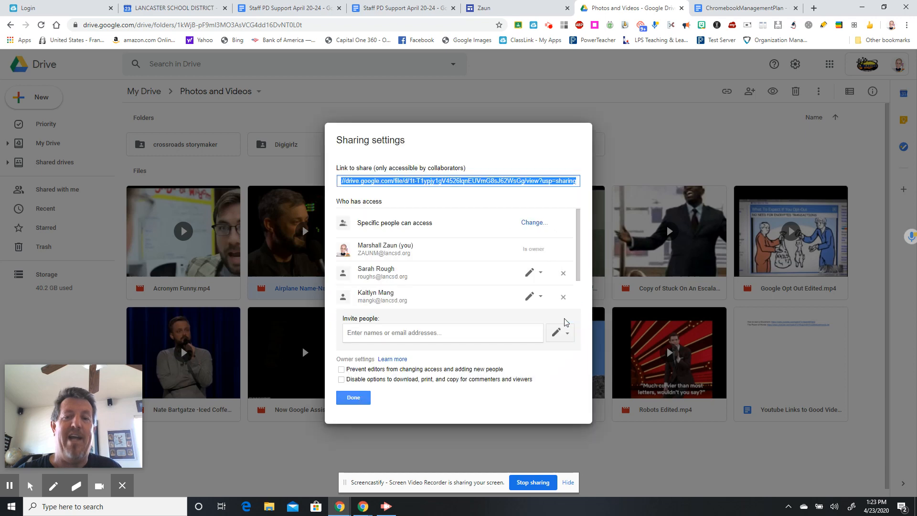
pyautogui.click(533, 223)
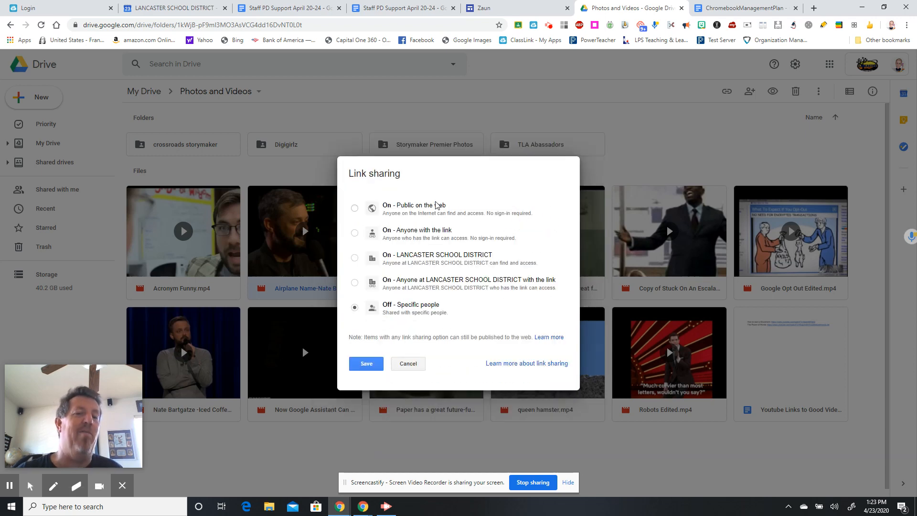
pyautogui.click(408, 362)
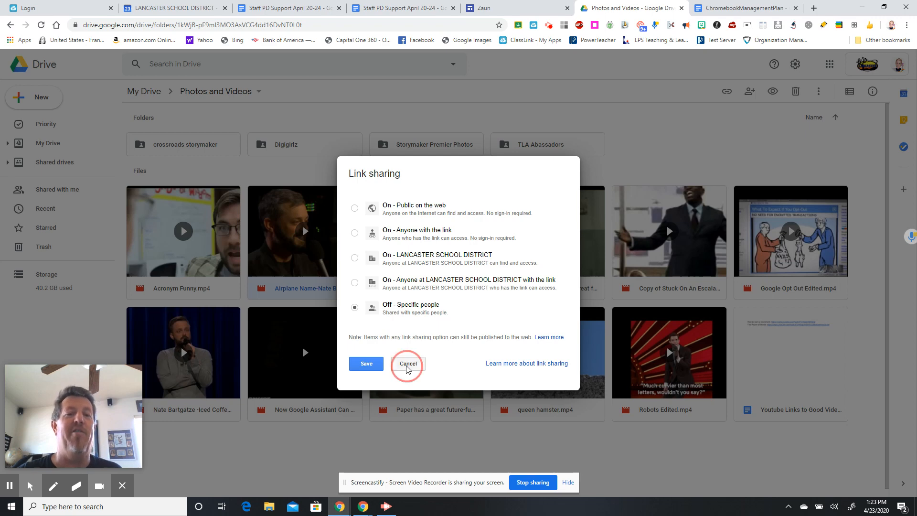
pyautogui.click(362, 398)
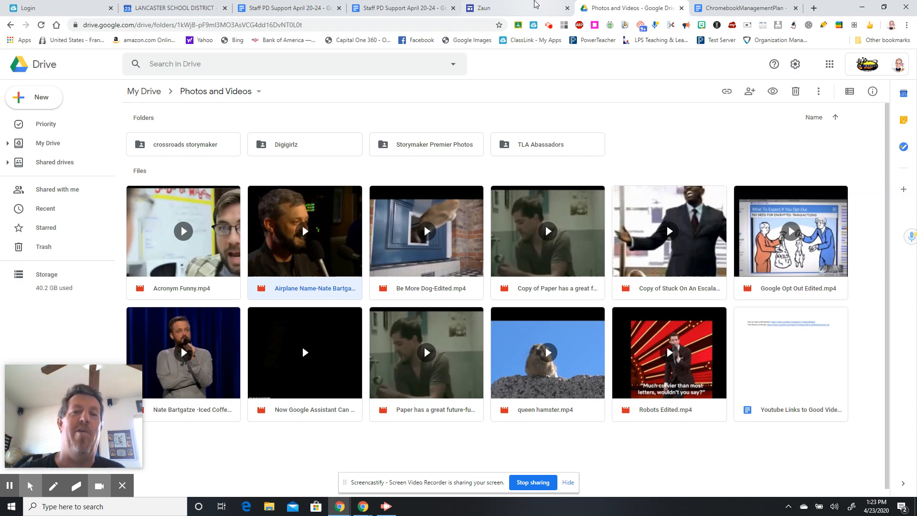
# Switch back to the Google Sites page and set the embedded document section's background to Emphasis 2.
pyautogui.click(506, 8)
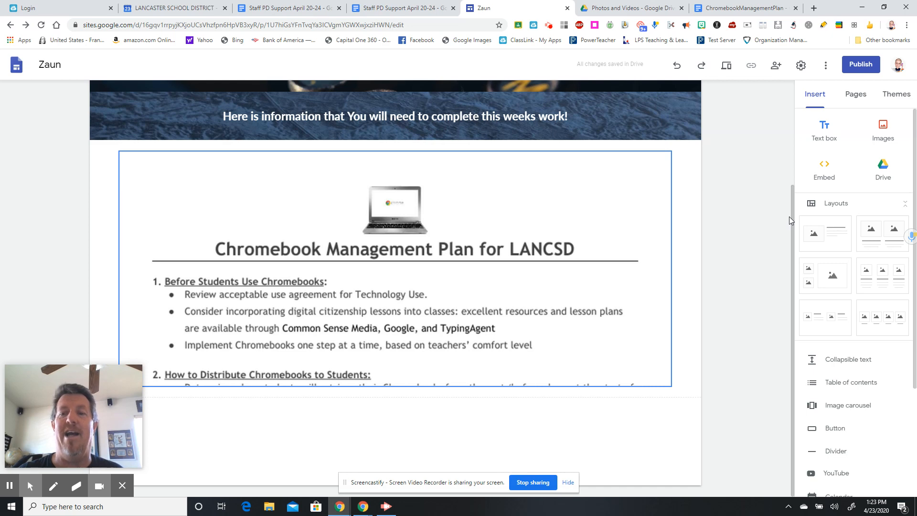
pyautogui.click(796, 274)
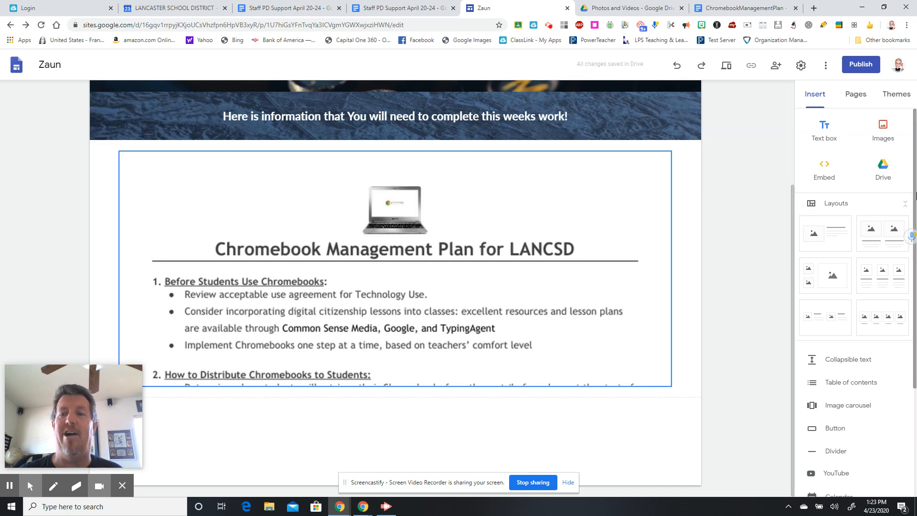
pyautogui.moveTo(916, 195); pyautogui.dragTo(916, 275)
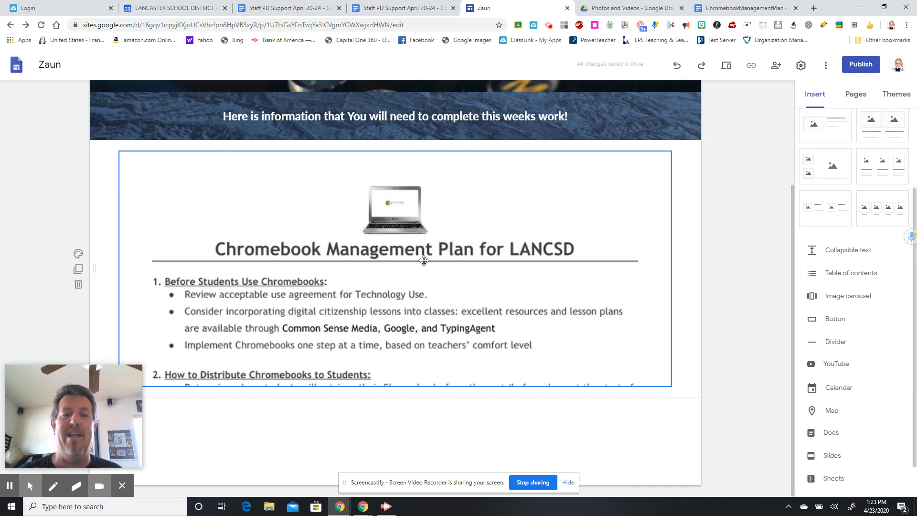
pyautogui.click(79, 255)
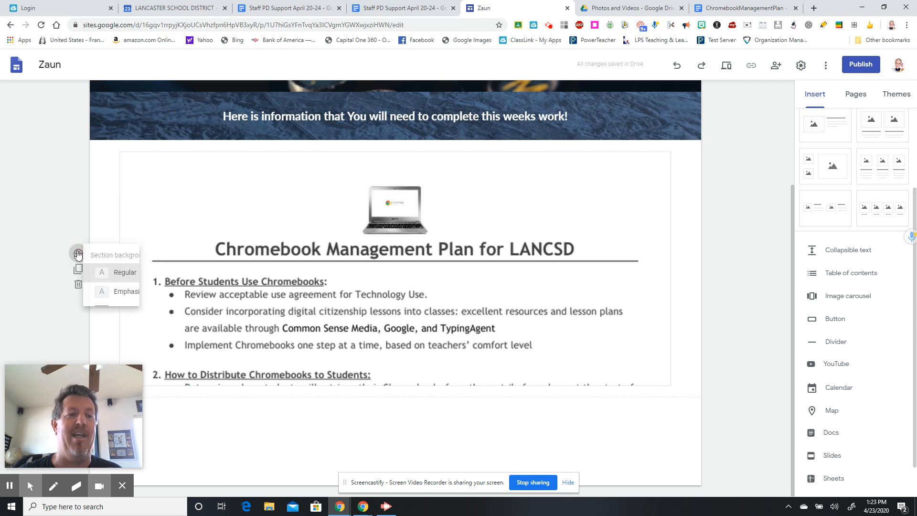
pyautogui.click(137, 310)
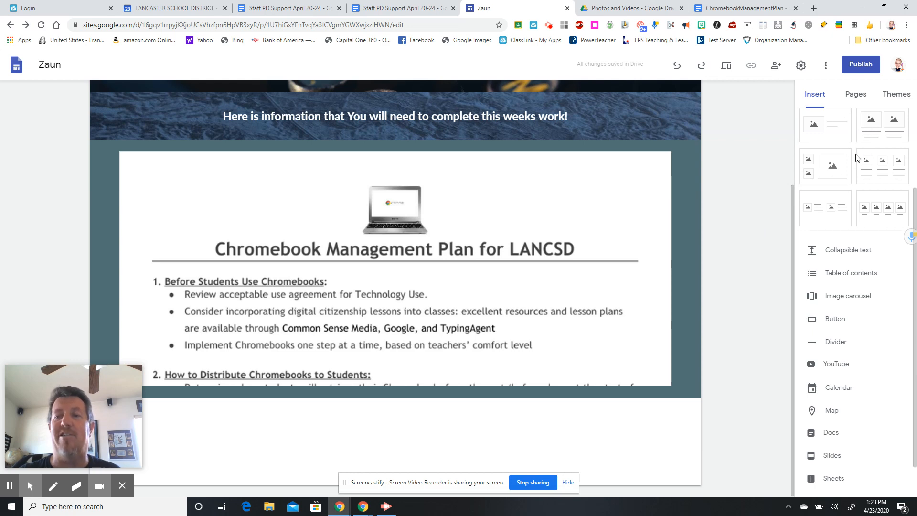
# Try out the layout with two small placeholders beside one large one, check its content options, and delete the section.
pyautogui.click(834, 166)
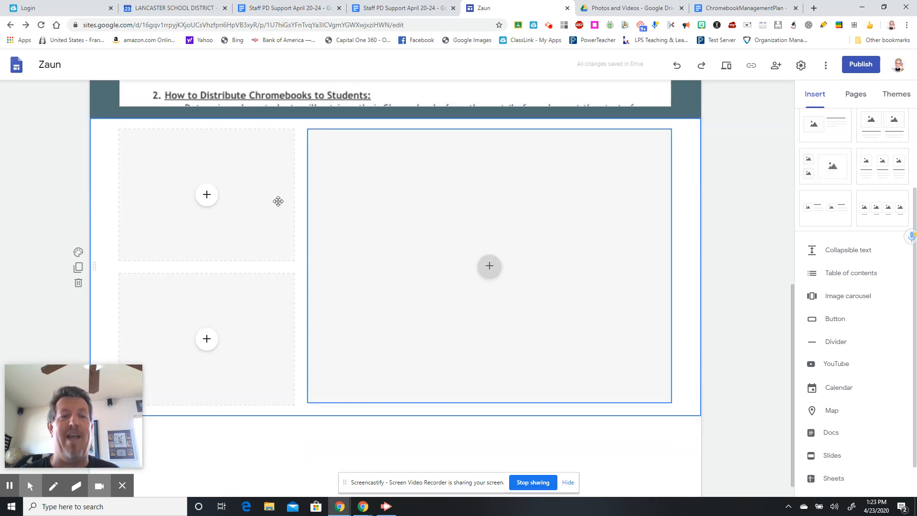
pyautogui.click(212, 196)
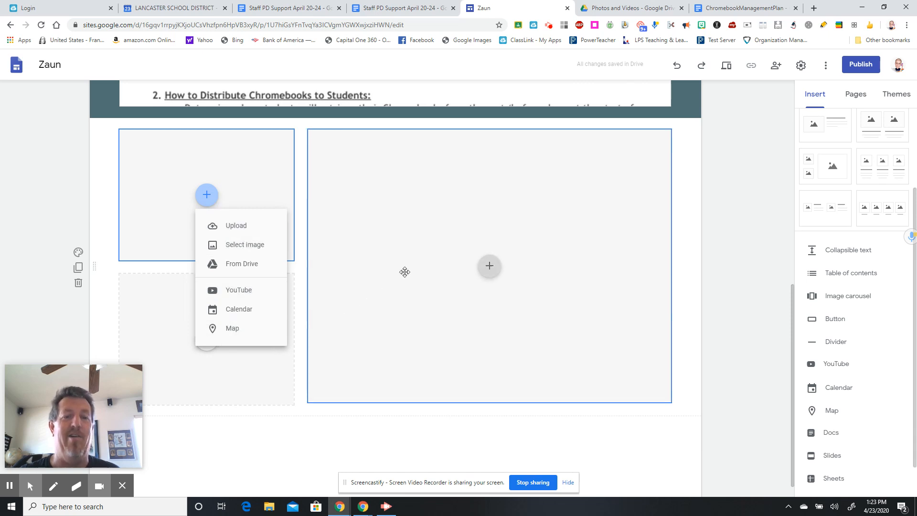
pyautogui.click(490, 268)
pyautogui.click(491, 269)
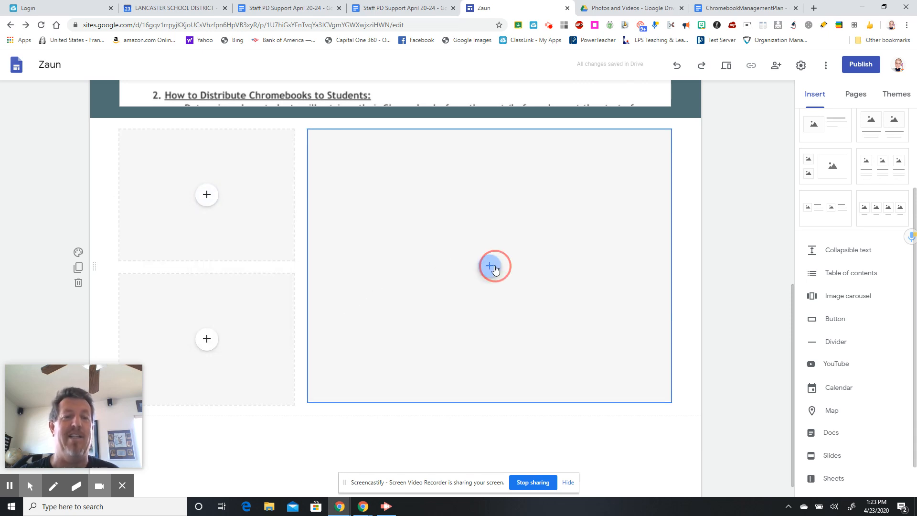
pyautogui.click(365, 436)
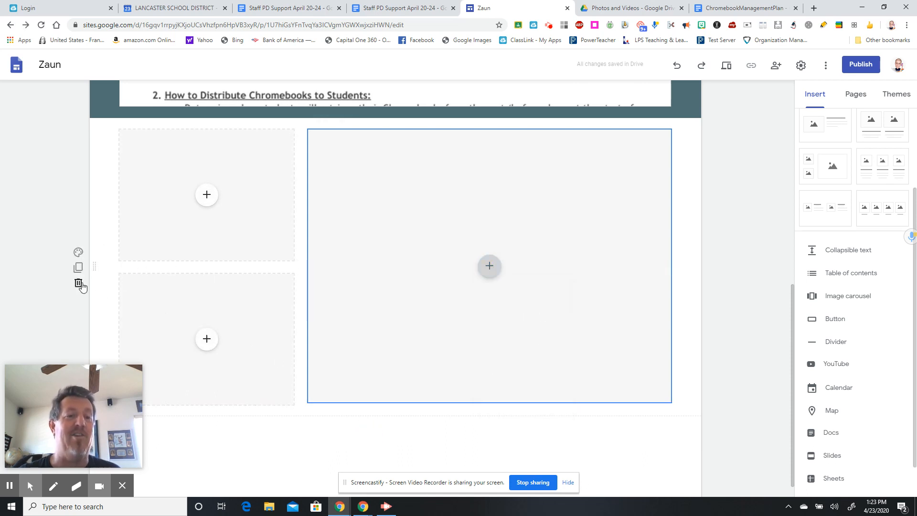
pyautogui.click(78, 285)
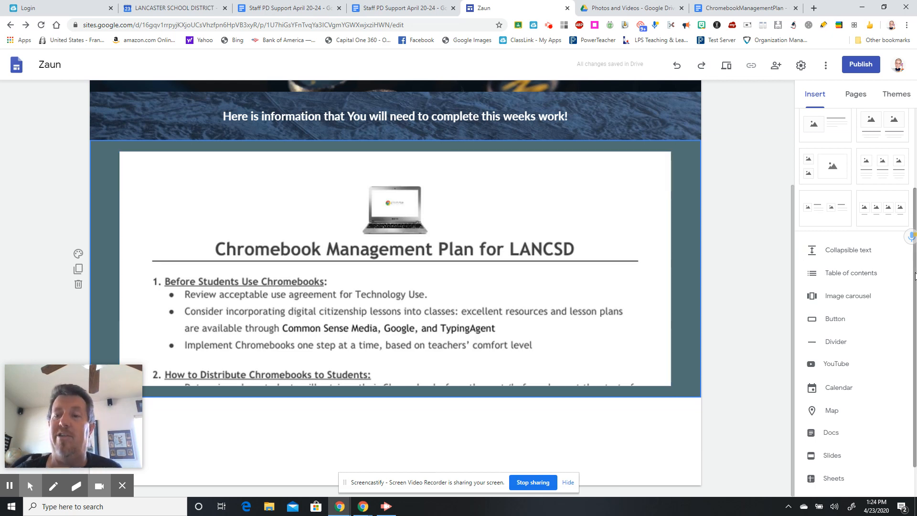
# Insert the YouTube video "Math Antics - Convert any Fraction to a Decimal" from the "fraction to decimals" search results.
pyautogui.moveTo(915, 277); pyautogui.dragTo(916, 314)
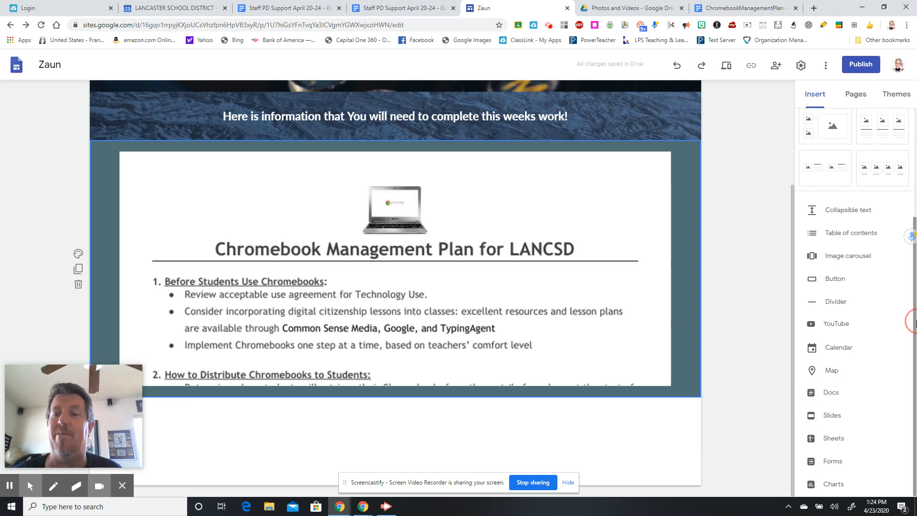
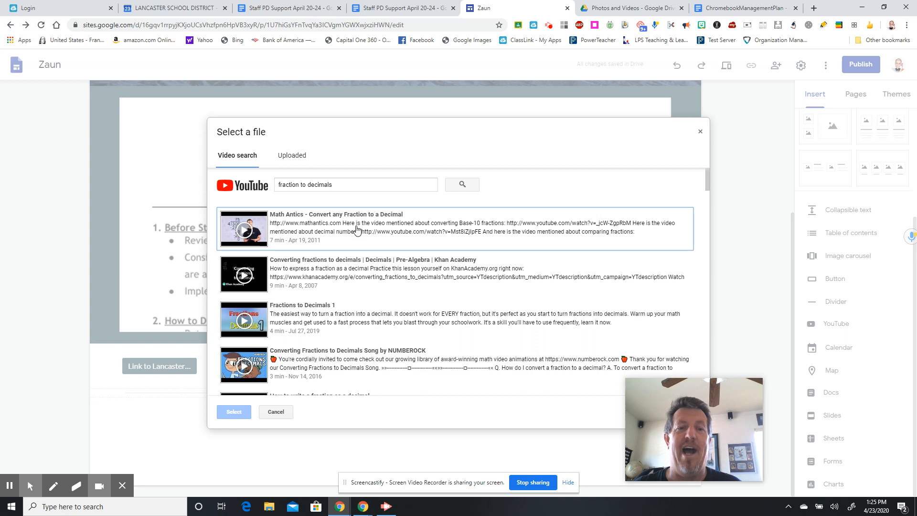
pyautogui.click(377, 230)
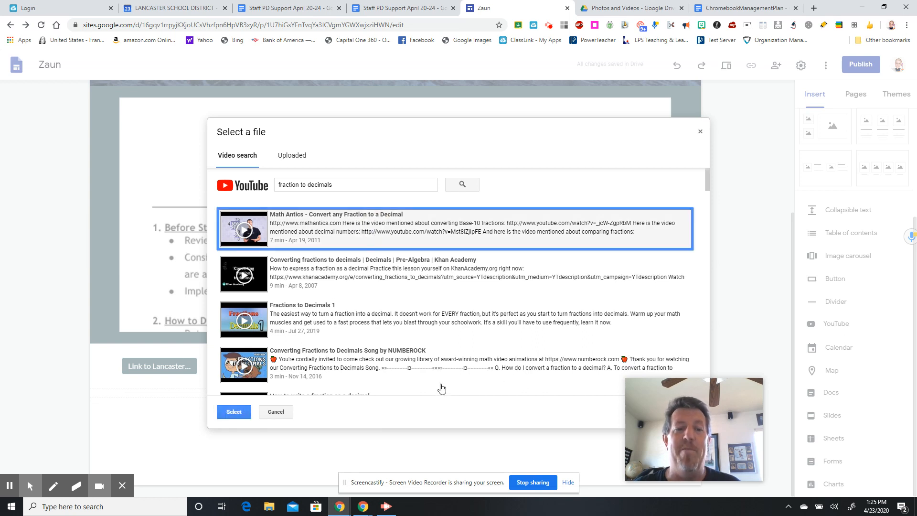
pyautogui.click(234, 412)
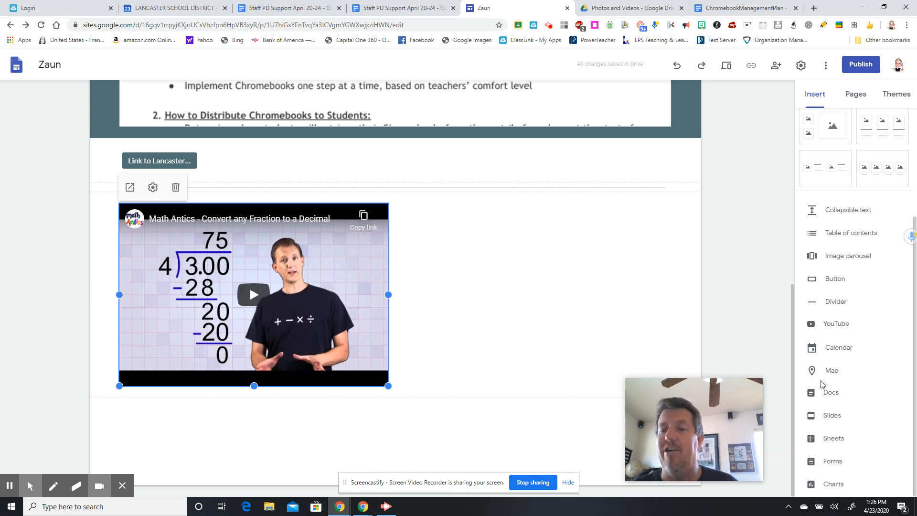
pyautogui.click(915, 311)
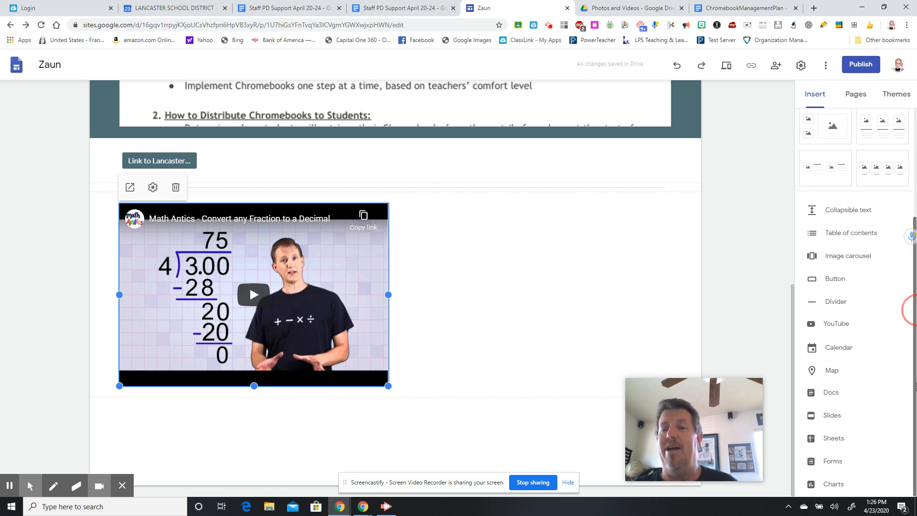
pyautogui.scroll(1, 822, 435)
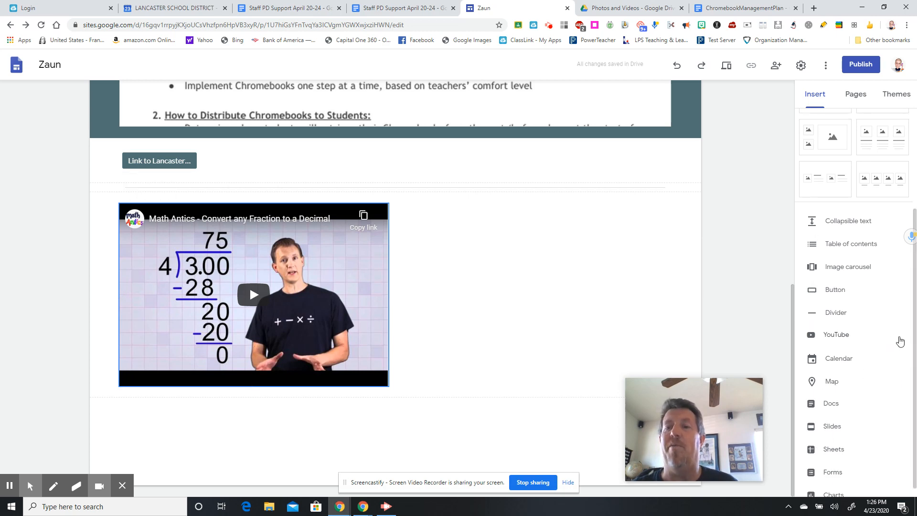
pyautogui.moveTo(915, 333); pyautogui.dragTo(913, 197)
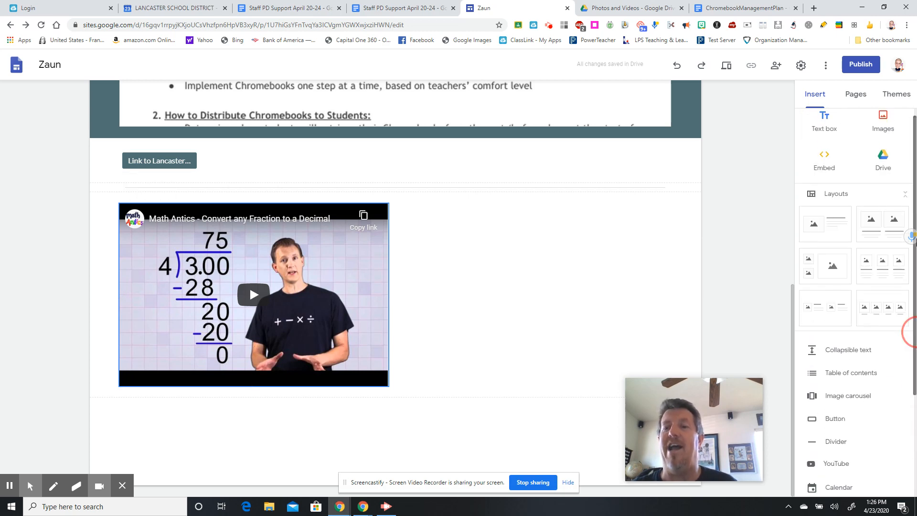
pyautogui.click(914, 183)
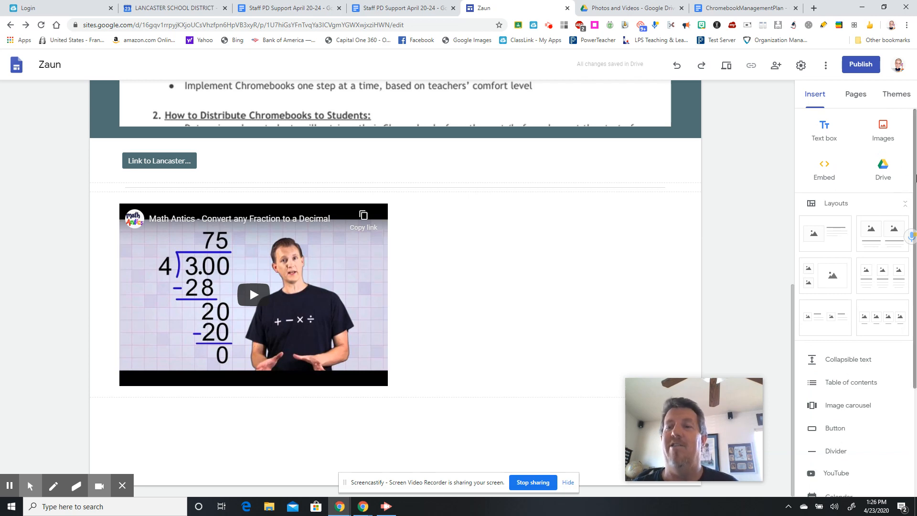
# Add a new page named "Videos" to the site.
pyautogui.click(860, 97)
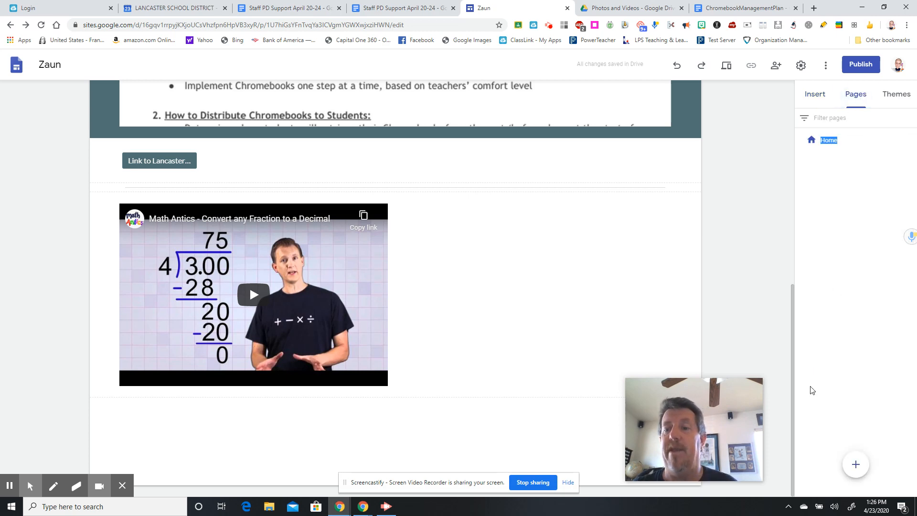
pyautogui.click(859, 464)
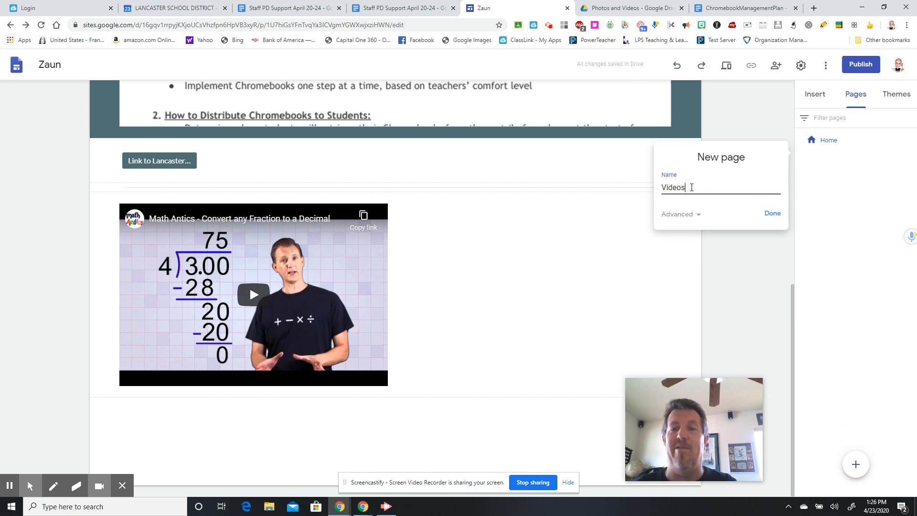
pyautogui.click(772, 215)
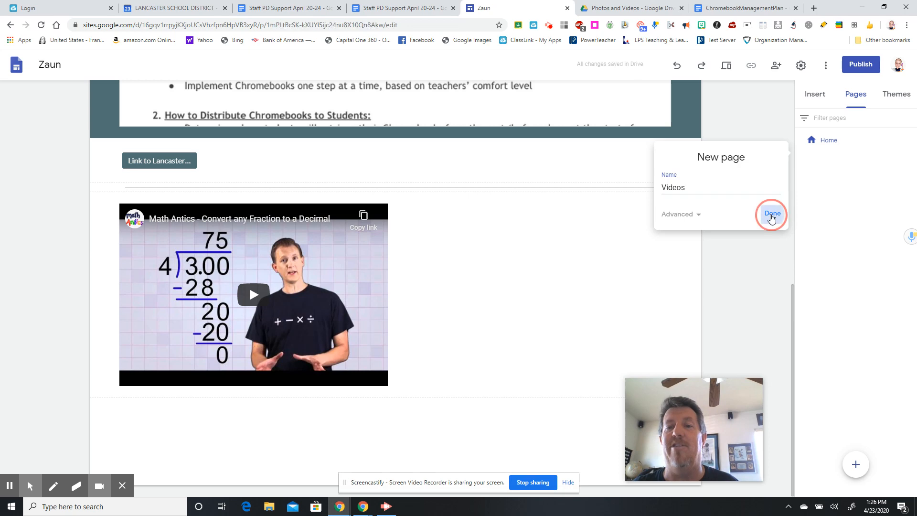
# Switch between the Home and Videos pages through the site navigation and check the page options available for Videos.
pyautogui.click(646, 99)
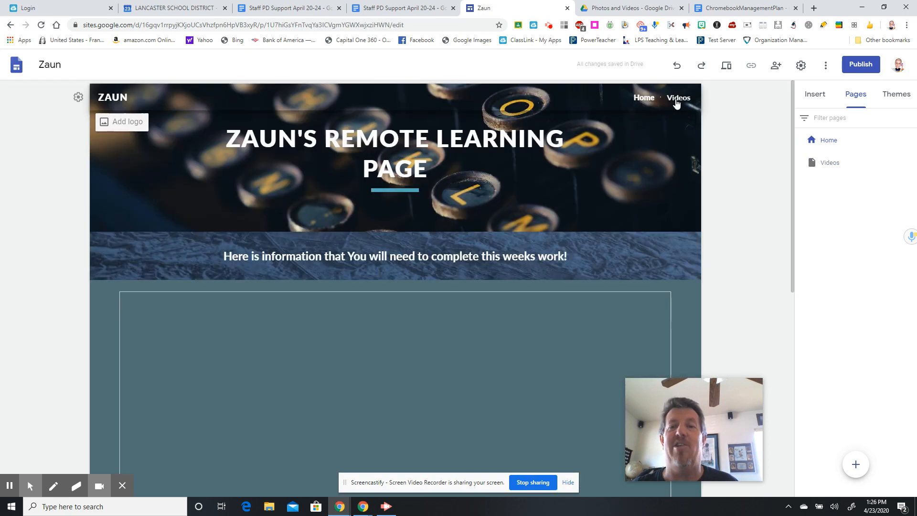
pyautogui.click(676, 100)
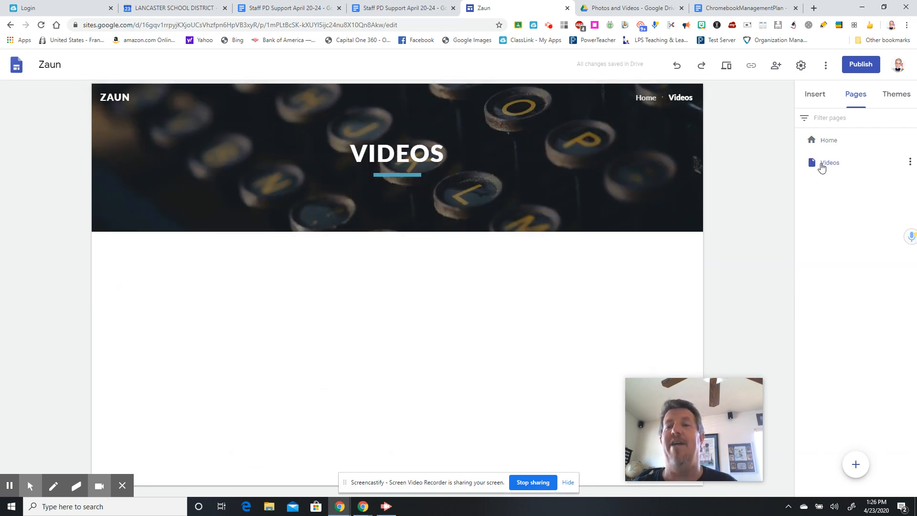
pyautogui.click(911, 162)
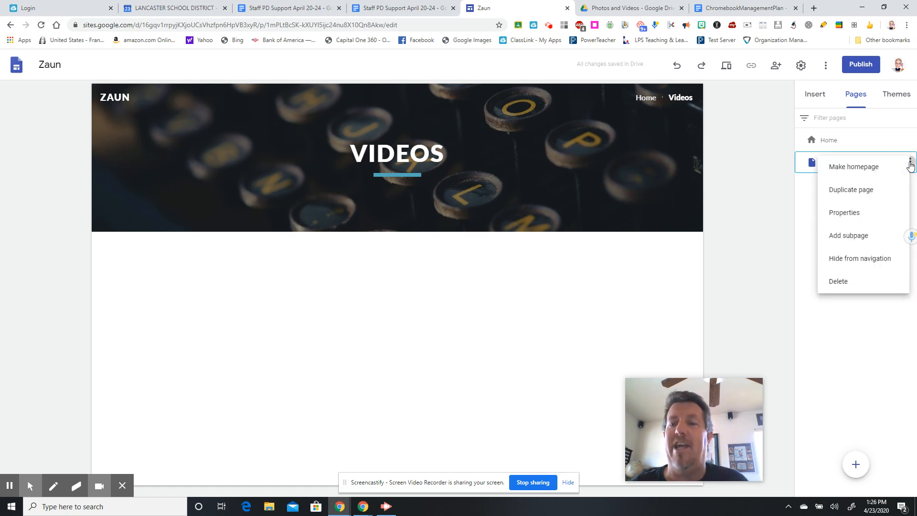
pyautogui.click(802, 219)
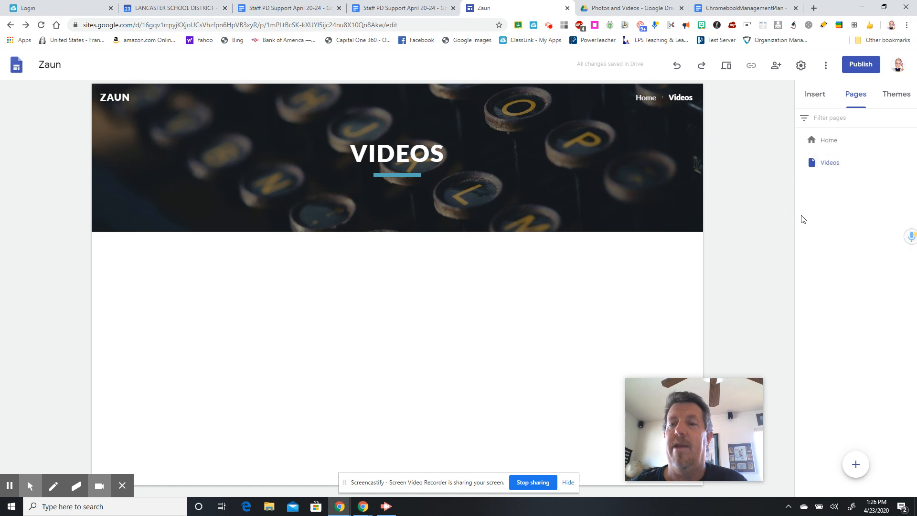
# Add another new page named "Math" to the site.
pyautogui.click(825, 167)
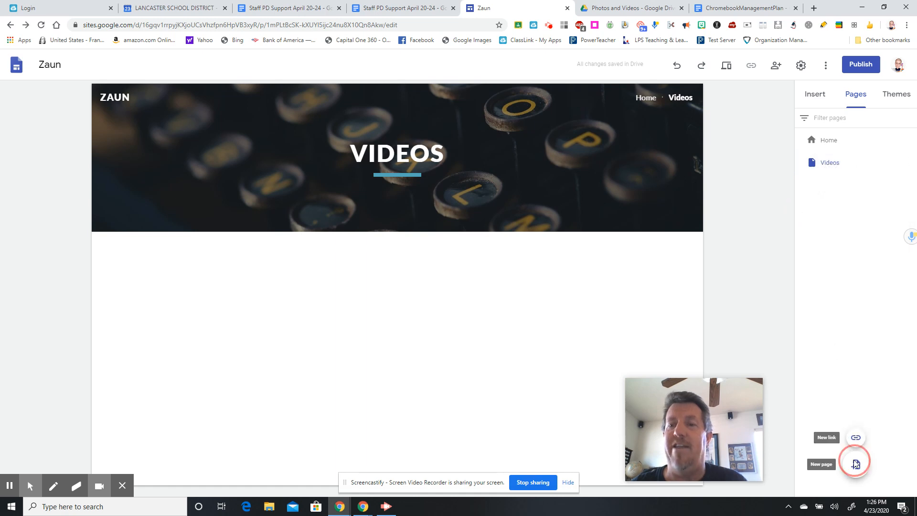
pyautogui.click(855, 464)
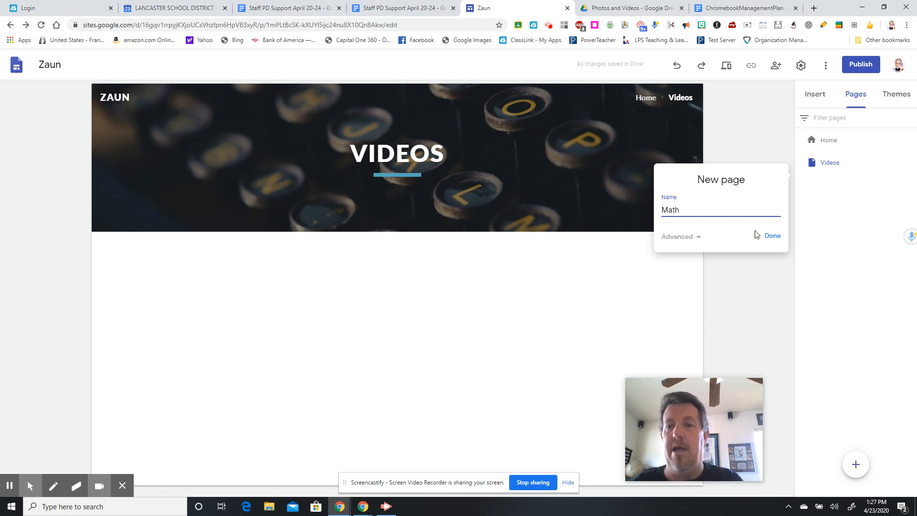
pyautogui.write('Math')
pyautogui.rightClick(771, 236)
pyautogui.click(772, 236)
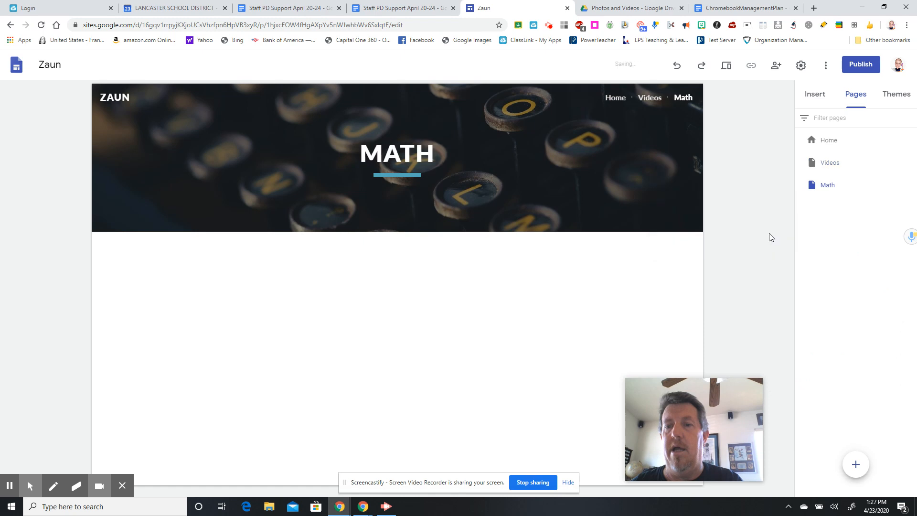
# Nest the Math page under Videos as a subpage and check its entry in the site navigation.
pyautogui.moveTo(827, 186); pyautogui.dragTo(830, 163)
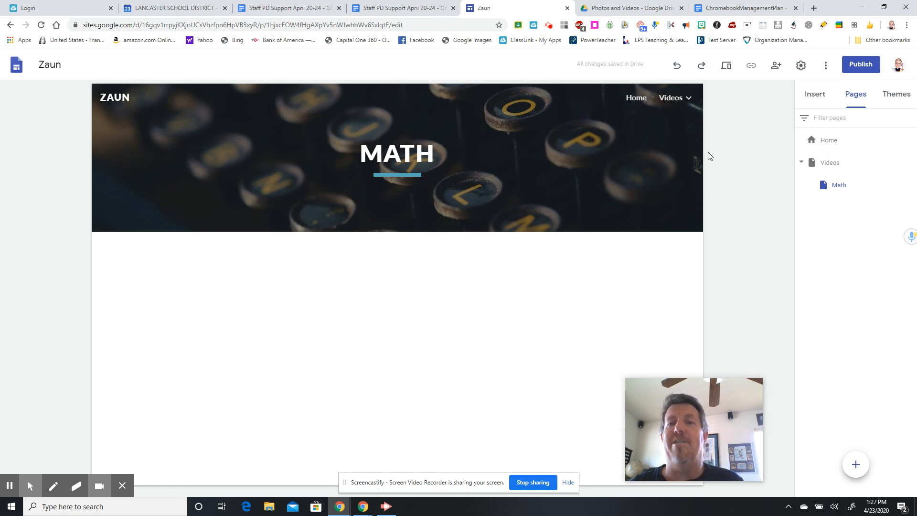
pyautogui.moveTo(686, 99)
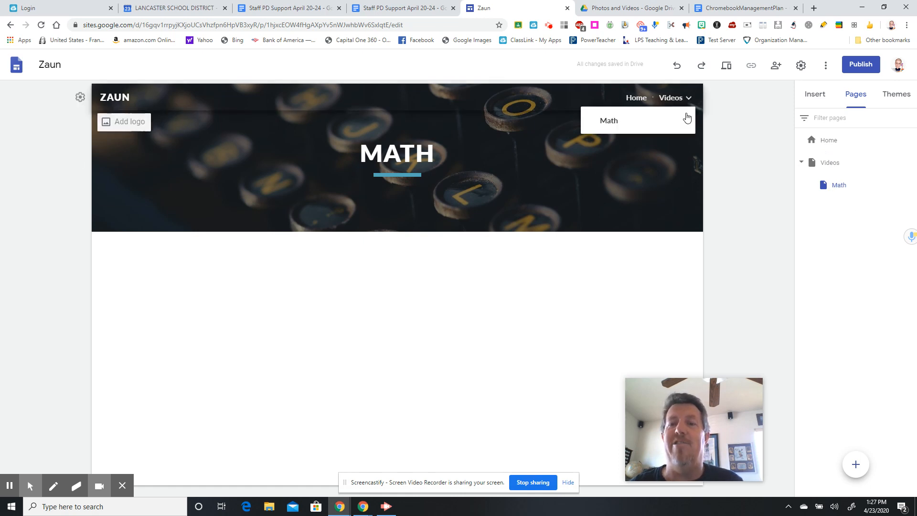
pyautogui.click(643, 121)
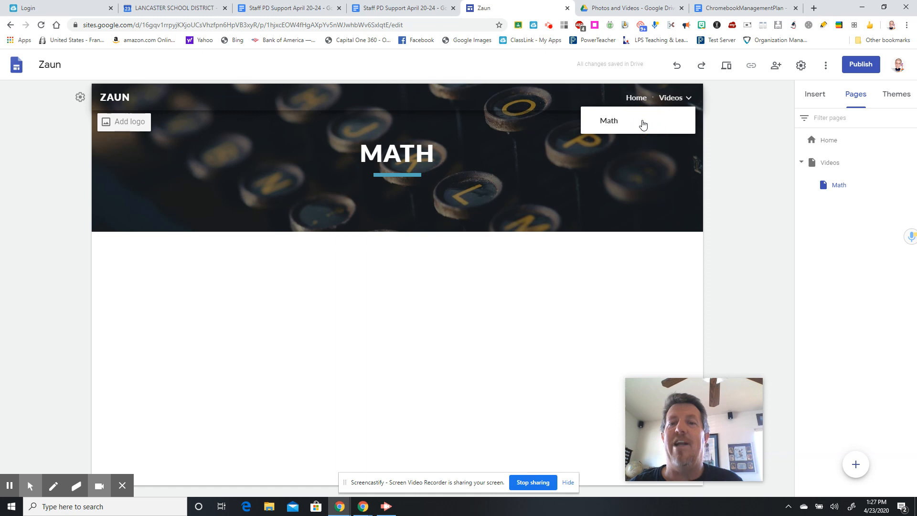
pyautogui.click(616, 122)
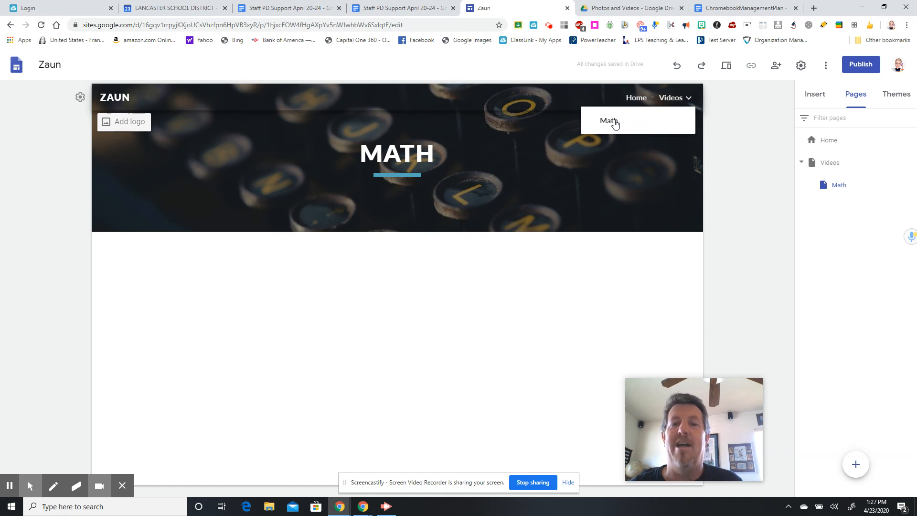
pyautogui.rightClick(673, 96)
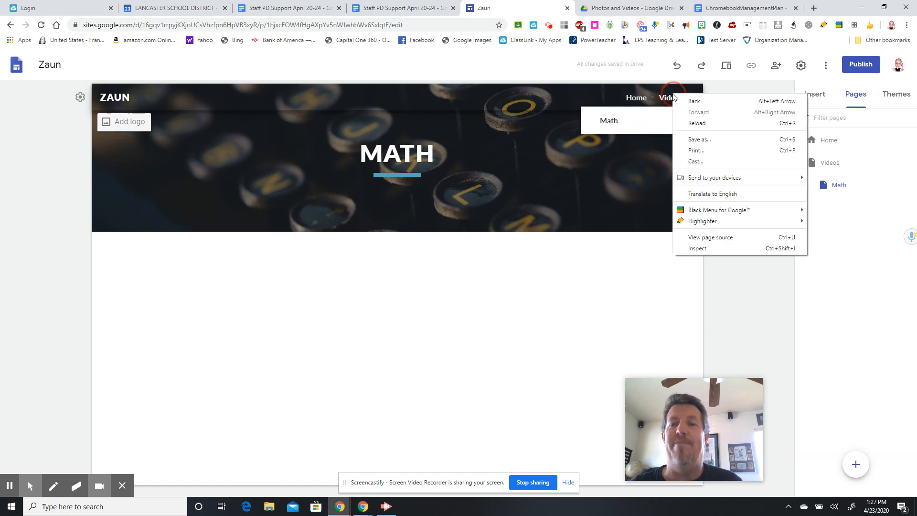
# Return to the Home page and delete the Math subpage from under Videos.
pyautogui.click(641, 96)
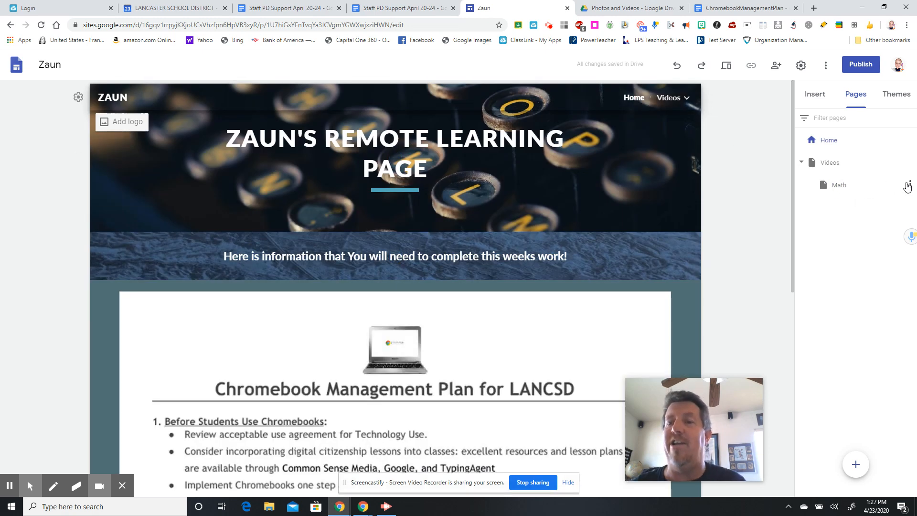
pyautogui.click(910, 186)
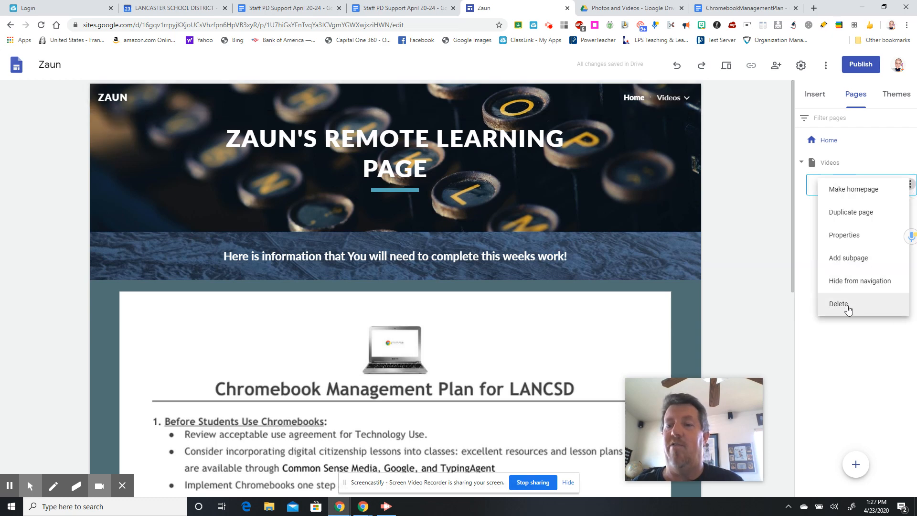
pyautogui.rightClick(910, 164)
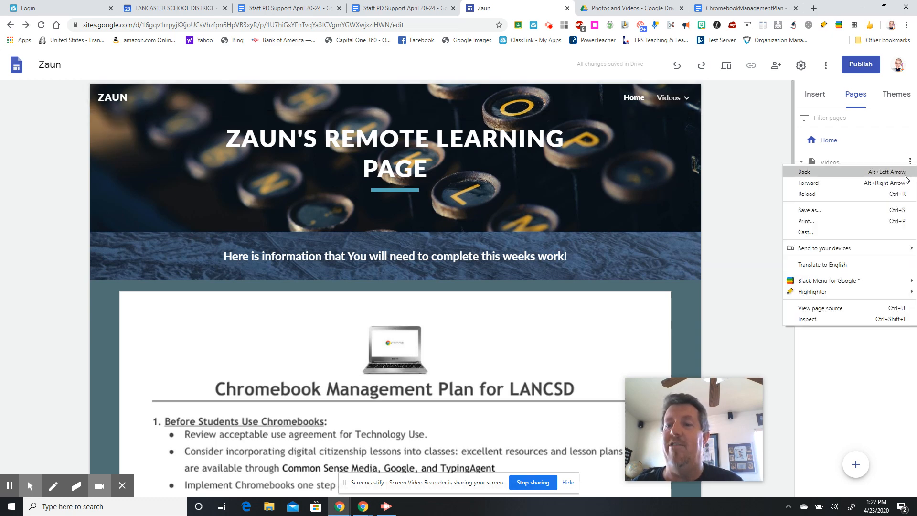
pyautogui.click(910, 163)
pyautogui.click(804, 216)
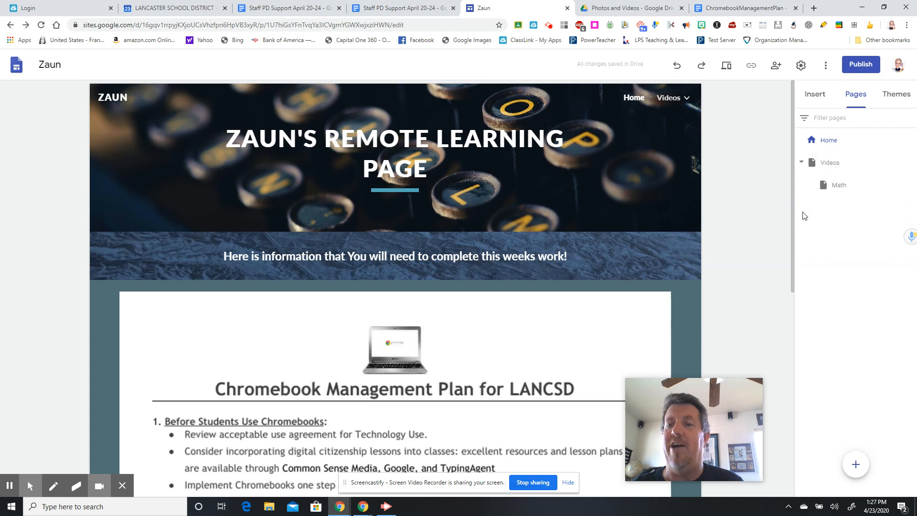
pyautogui.click(910, 184)
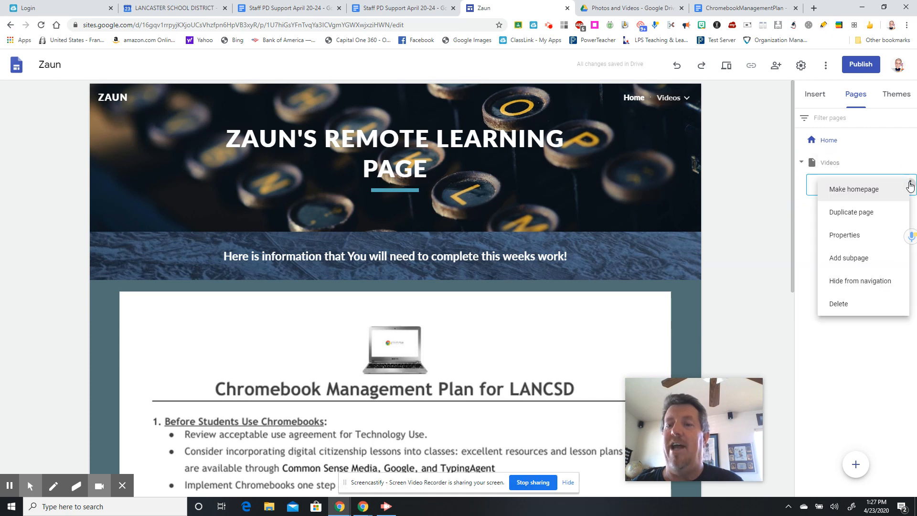
pyautogui.click(845, 304)
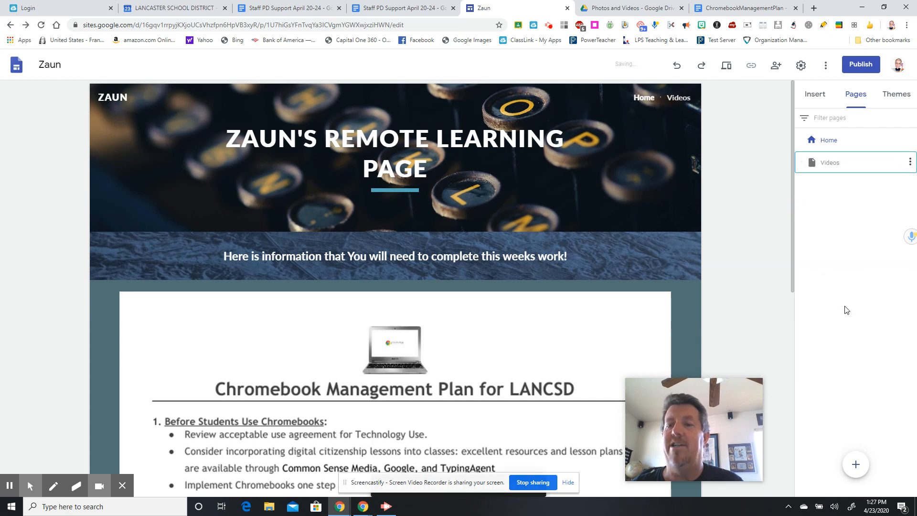
# Add a text box reading "Google Drive" below the YouTube video on the Home page.
pyautogui.click(825, 142)
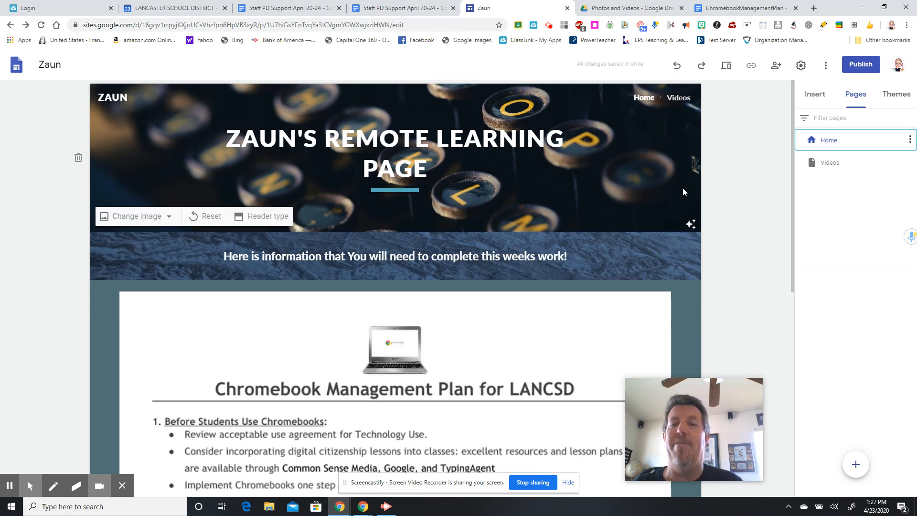
pyautogui.click(792, 168)
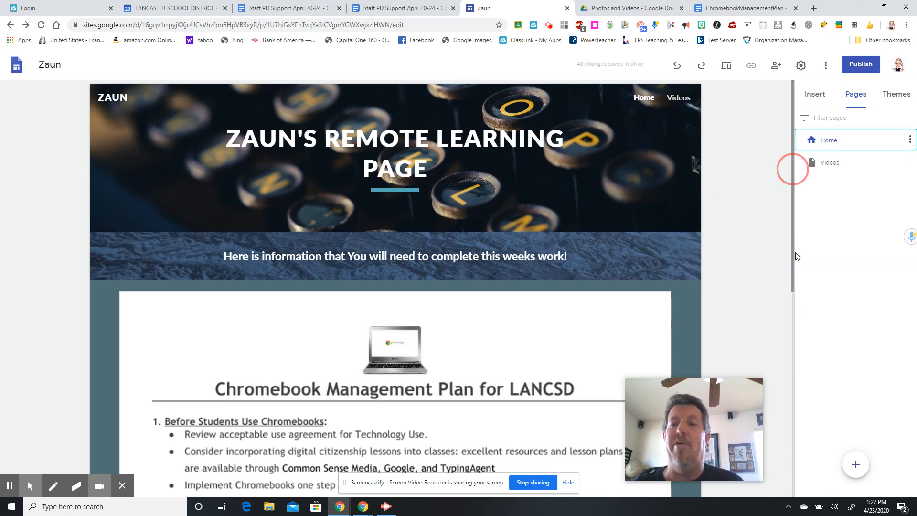
pyautogui.rightClick(798, 258)
pyautogui.moveTo(794, 252); pyautogui.dragTo(840, 468)
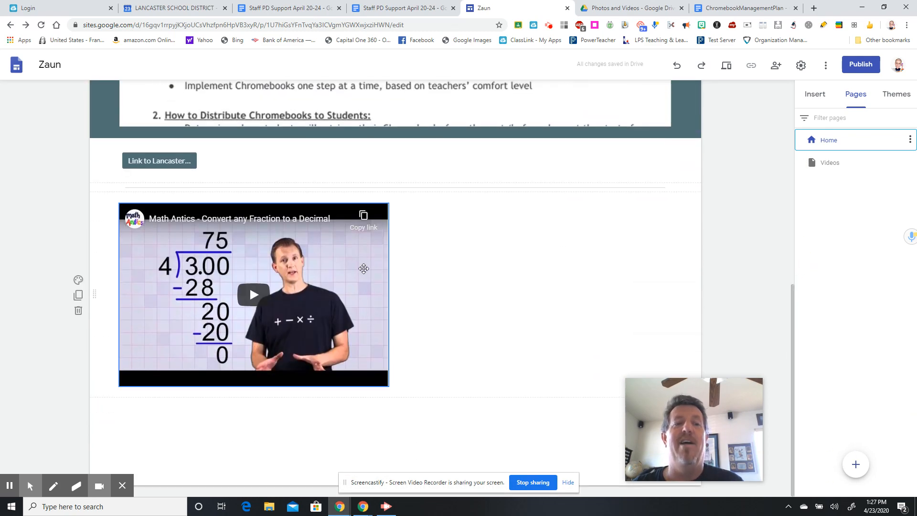
pyautogui.click(168, 158)
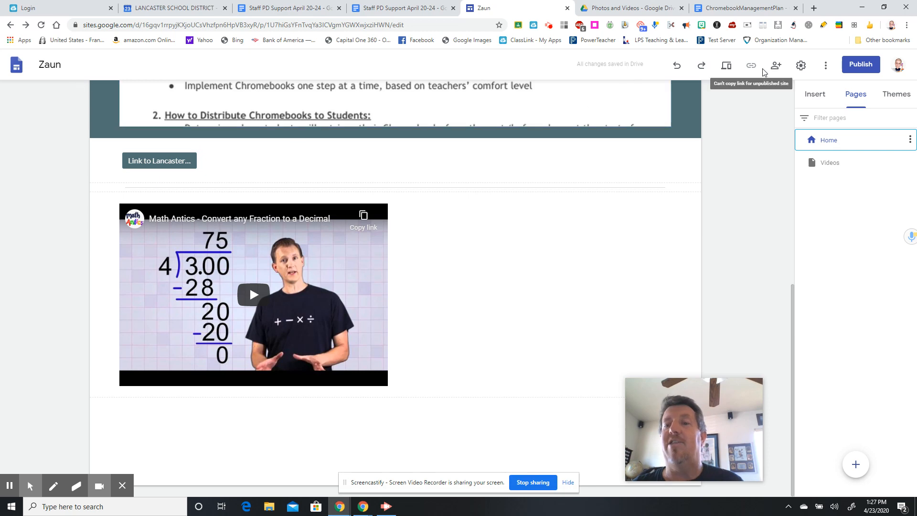
pyautogui.click(815, 94)
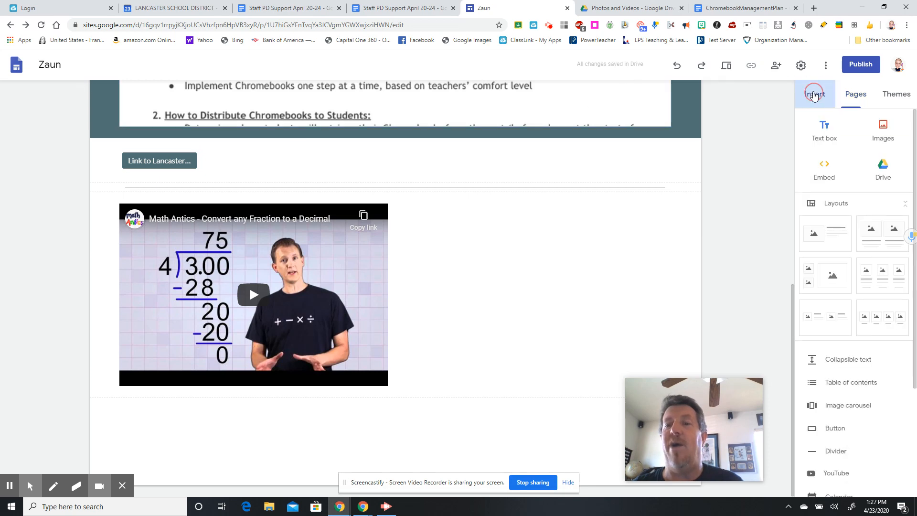
pyautogui.rightClick(825, 132)
pyautogui.click(825, 130)
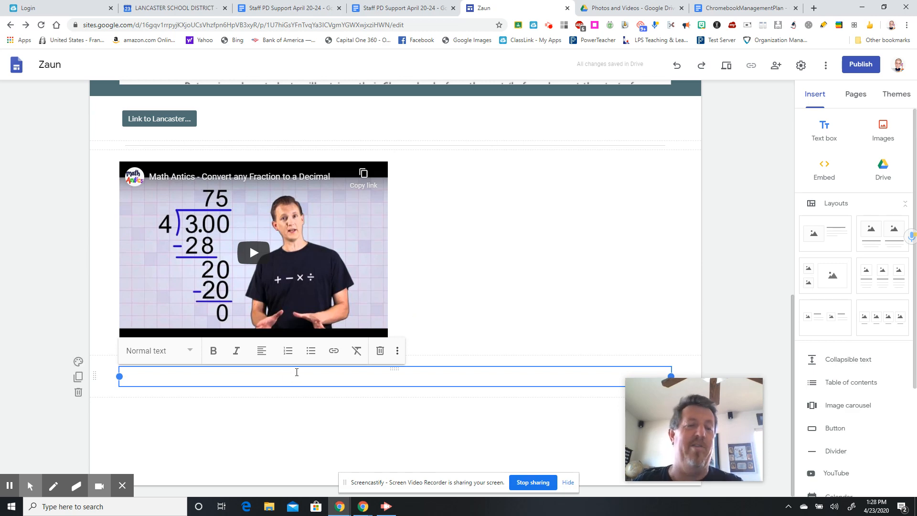
pyautogui.write('d')
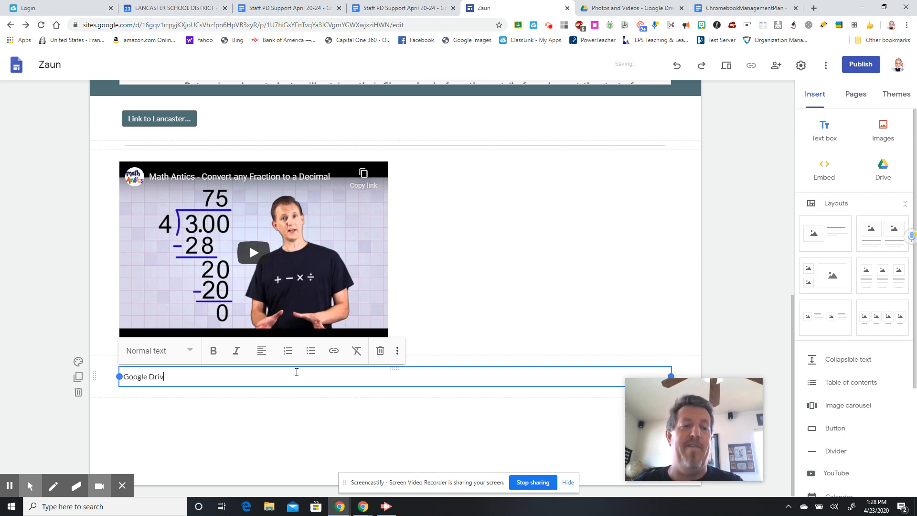
pyautogui.write('e')
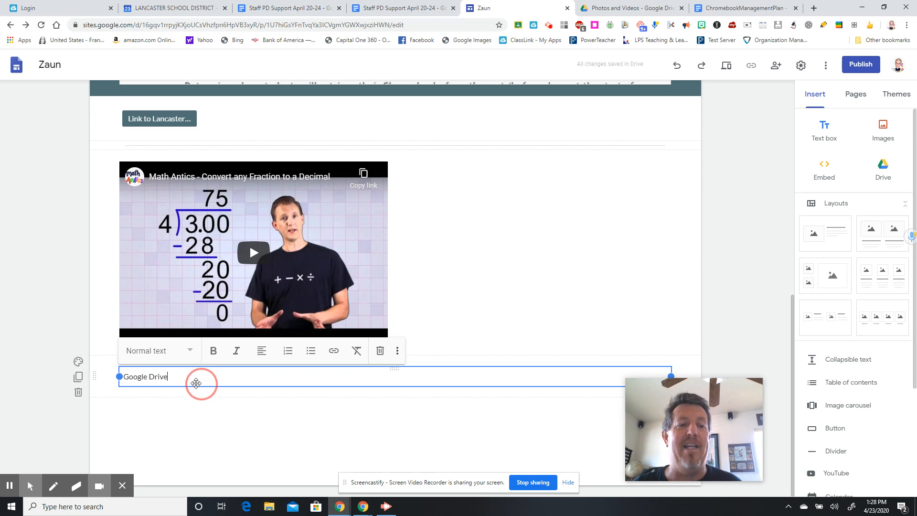
# Link the "Google Drive" text to drive.google.com.
pyautogui.click(184, 374)
pyautogui.moveTo(178, 377); pyautogui.dragTo(106, 379)
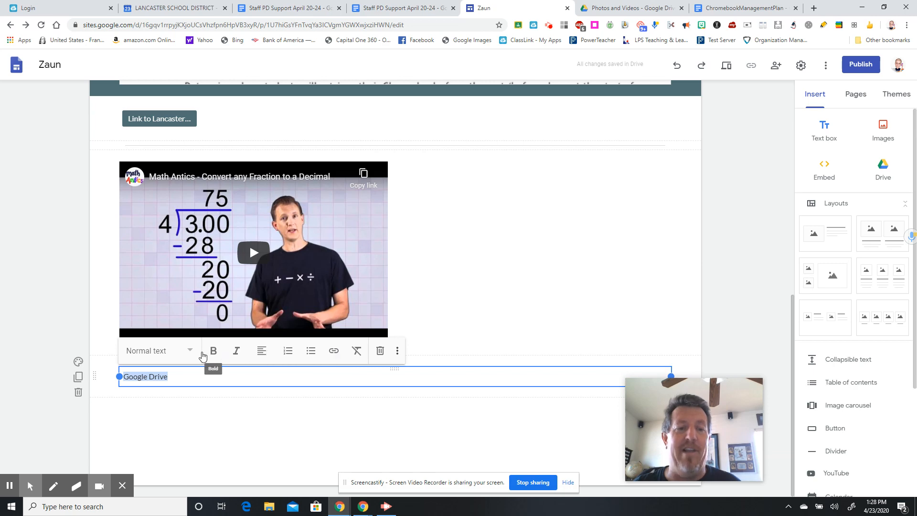
pyautogui.click(334, 352)
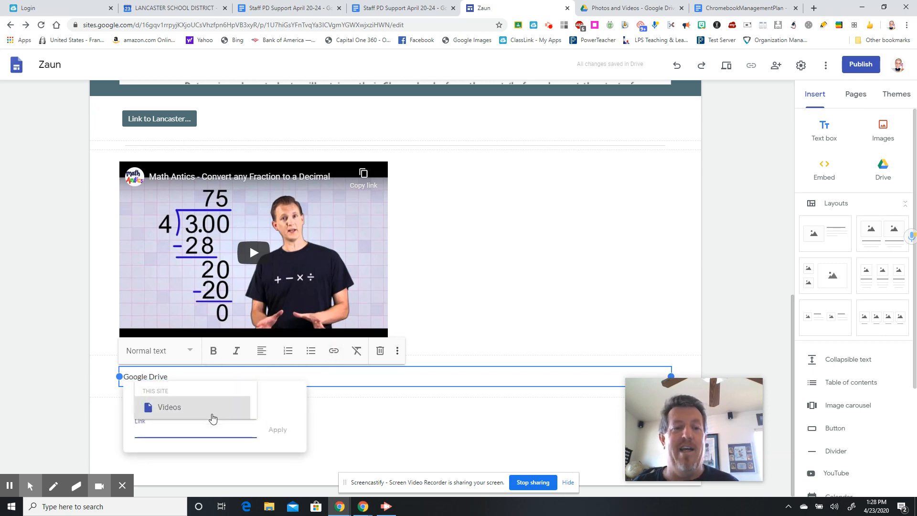
pyautogui.write('drive.google.com')
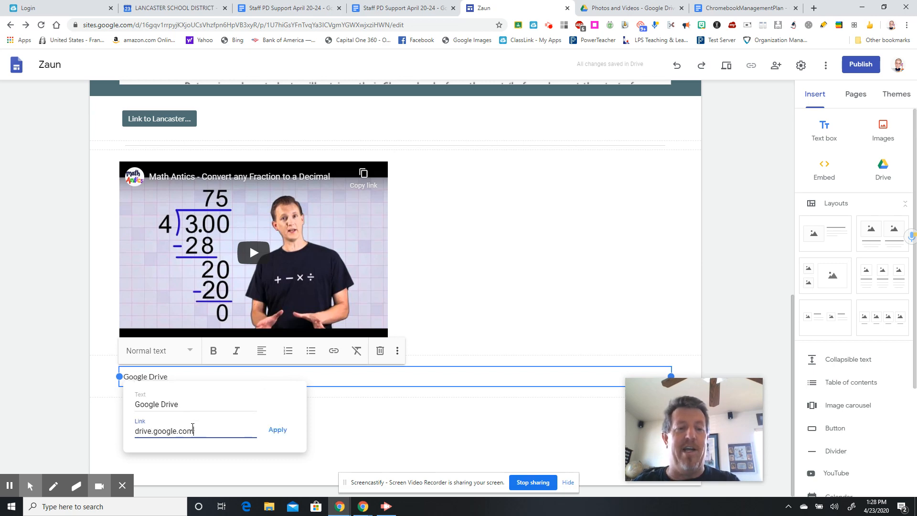
pyautogui.click(277, 431)
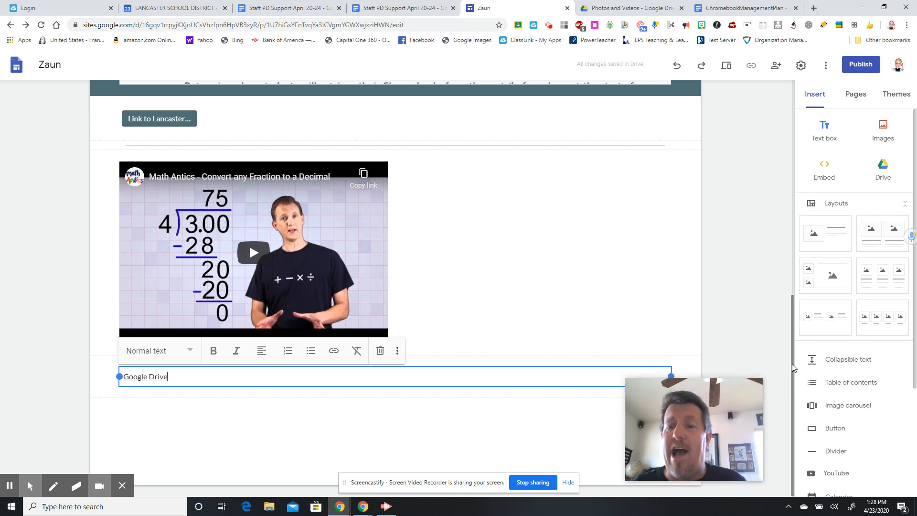
# Go back to the start of the Home page and preview the site as visitors will see it.
pyautogui.moveTo(792, 363); pyautogui.dragTo(781, 133)
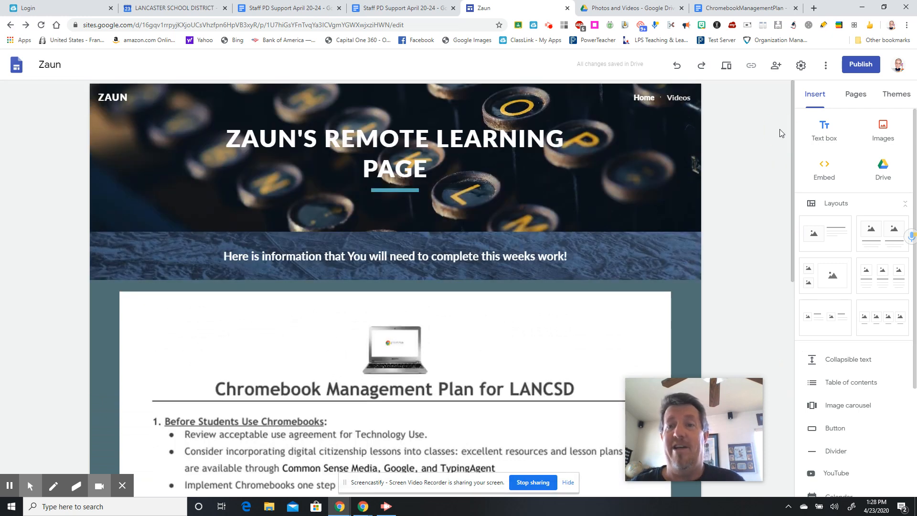
pyautogui.click(728, 68)
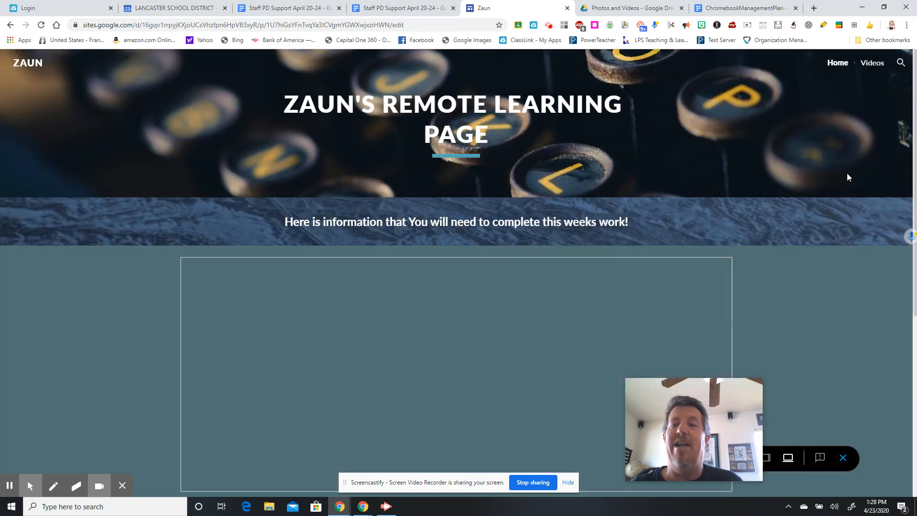
# Play the embedded Math Antics video in the preview and pause it after a moment.
pyautogui.moveTo(915, 155); pyautogui.dragTo(915, 366)
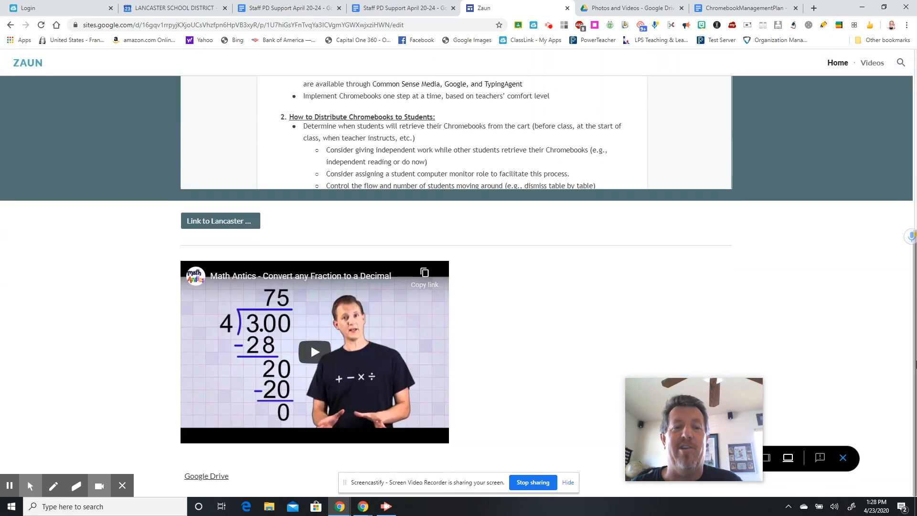
pyautogui.click(320, 354)
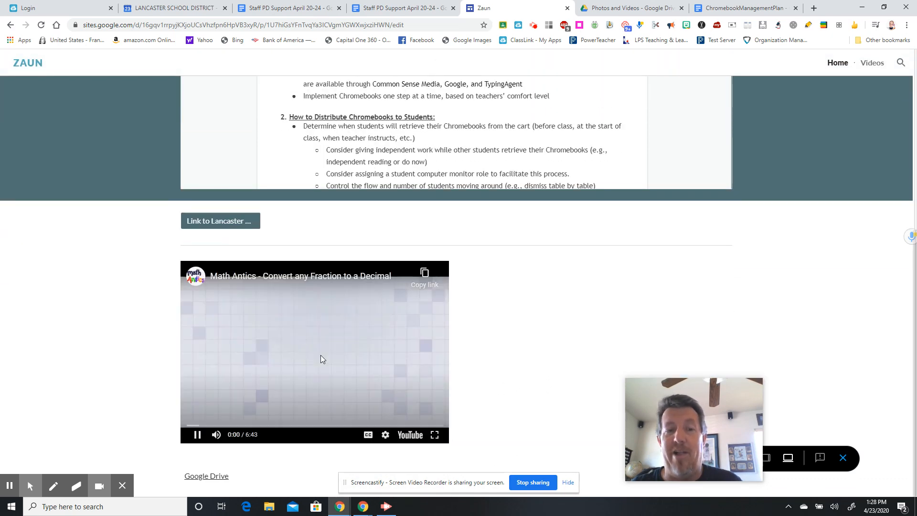
pyautogui.click(197, 435)
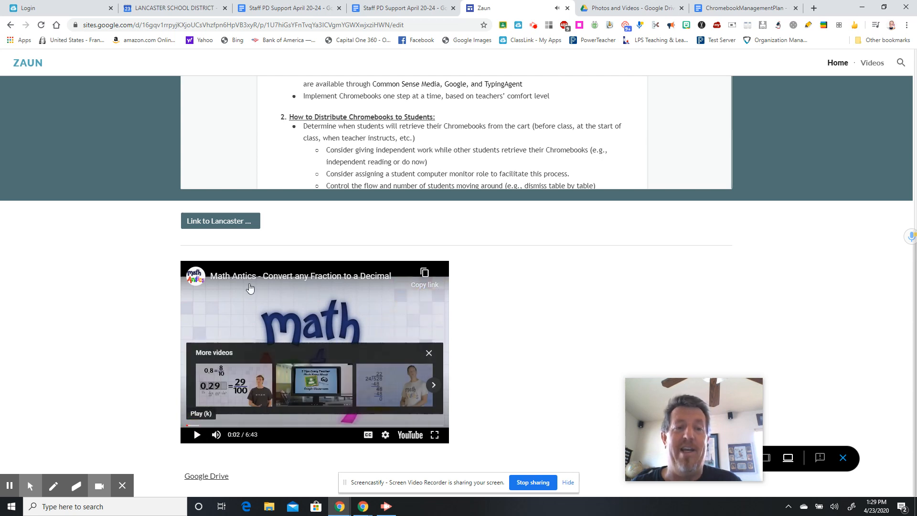
# Test the Lancaster link button and the Google Drive text link in the preview, closing each page they open.
pyautogui.click(246, 223)
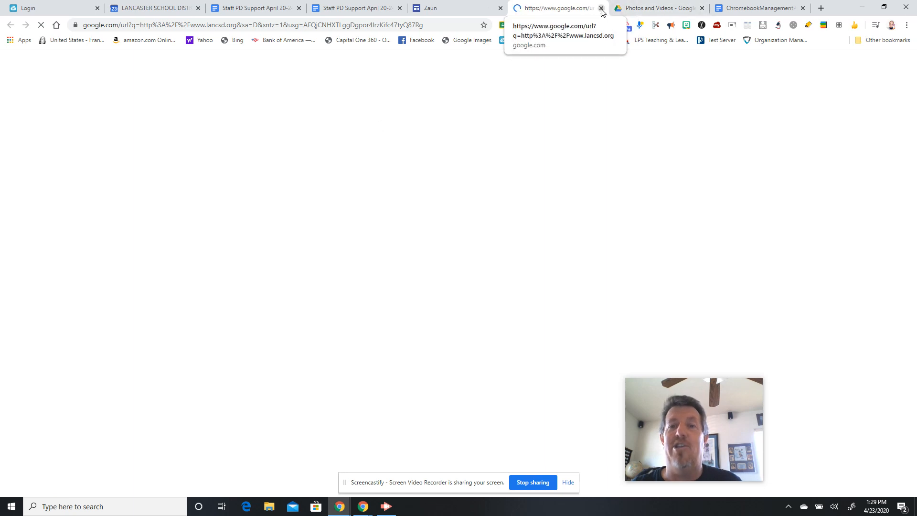
pyautogui.click(602, 9)
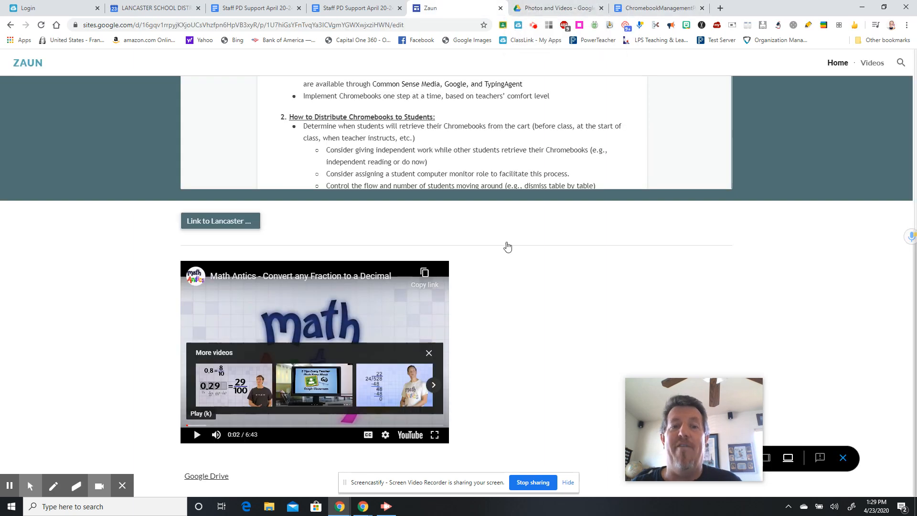
pyautogui.click(221, 475)
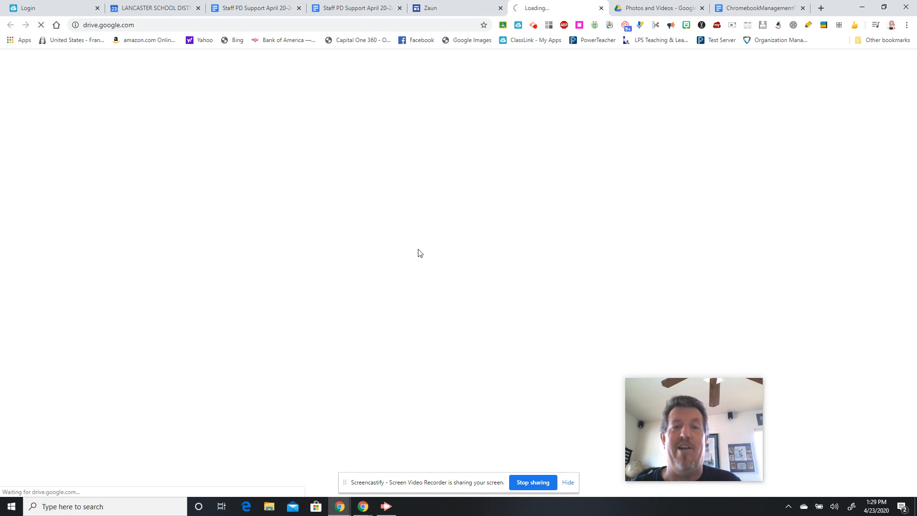
pyautogui.click(601, 8)
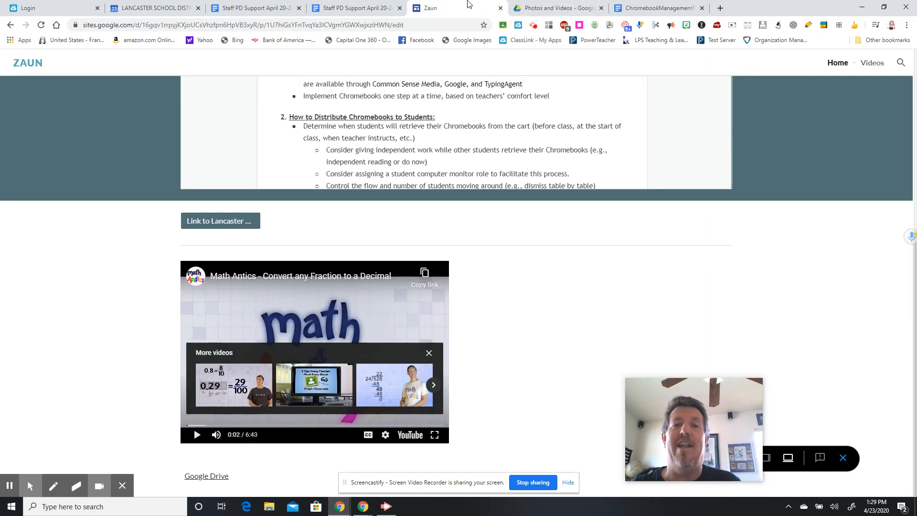
# Preview the site in tablet and phone layouts, check the phone page from its start, and return to editing.
pyautogui.moveTo(915, 279); pyautogui.dragTo(915, 188)
pyautogui.moveTo(898, 101); pyautogui.dragTo(908, 292)
pyautogui.moveTo(704, 409); pyautogui.dragTo(755, 339)
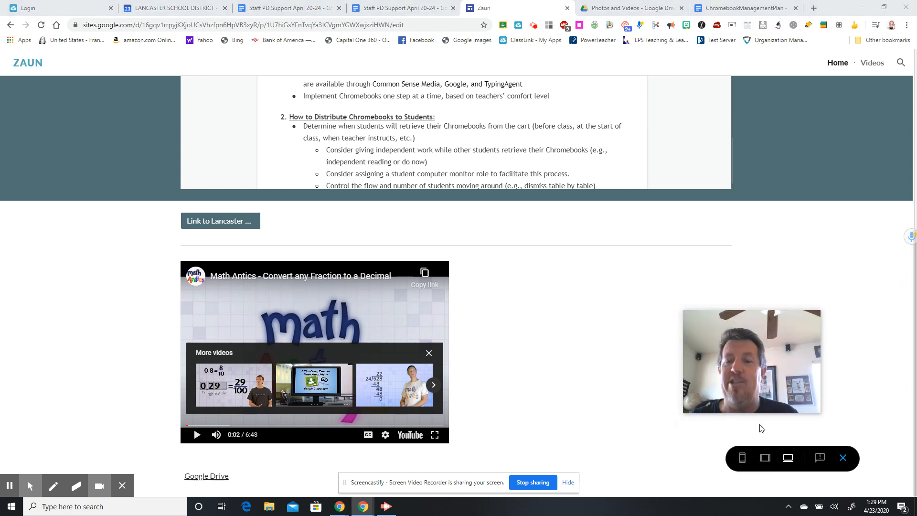
pyautogui.click(770, 460)
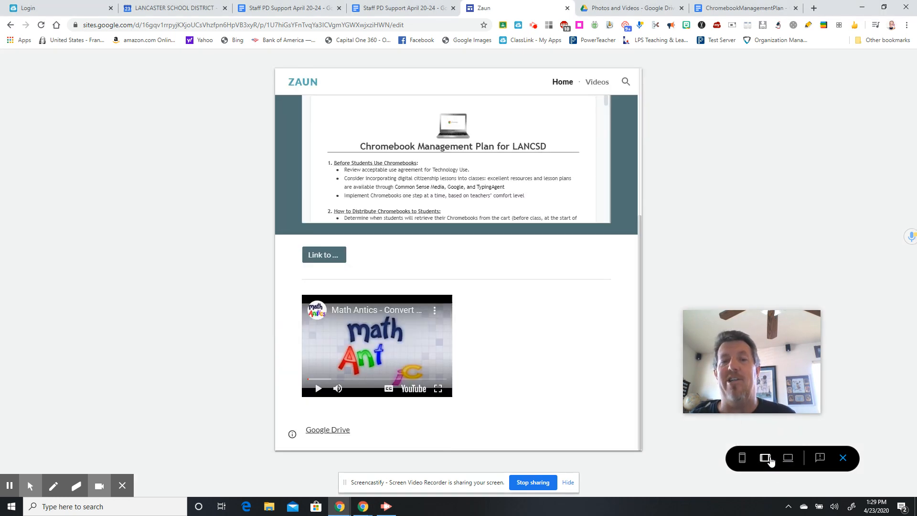
pyautogui.click(743, 459)
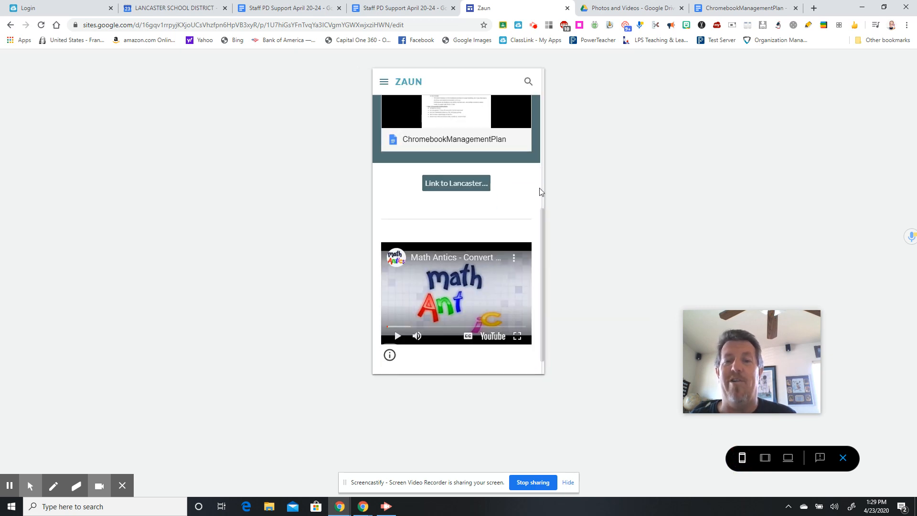
pyautogui.click(543, 185)
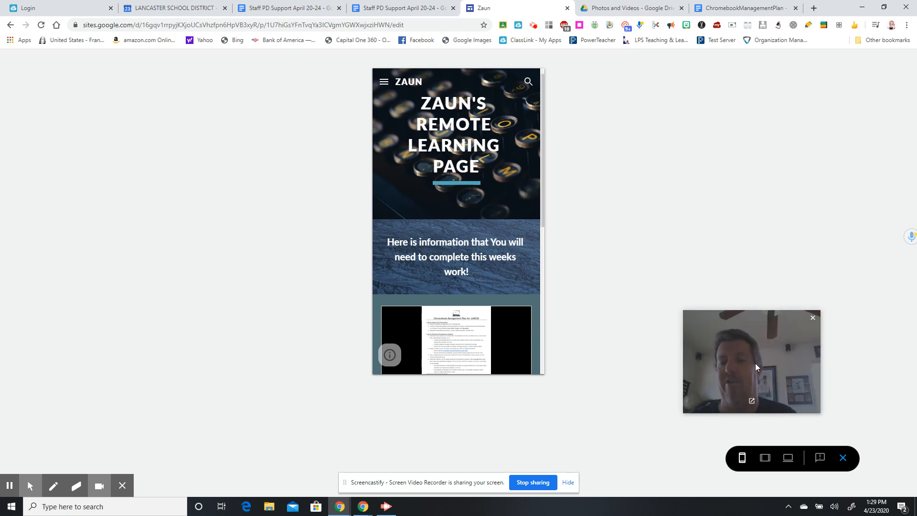
pyautogui.click(843, 457)
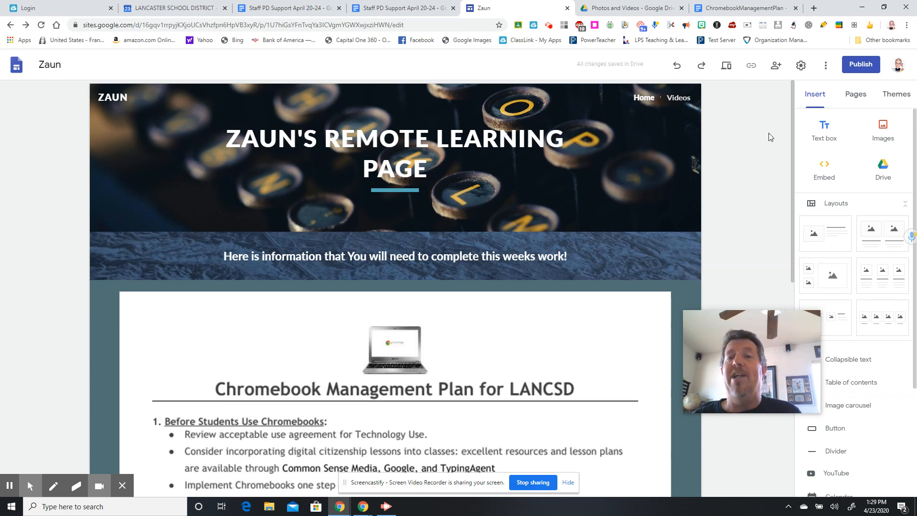
# Enter a collaborator's name in the site's sharing invitation, review the permission options, and discard the invitation.
pyautogui.click(775, 69)
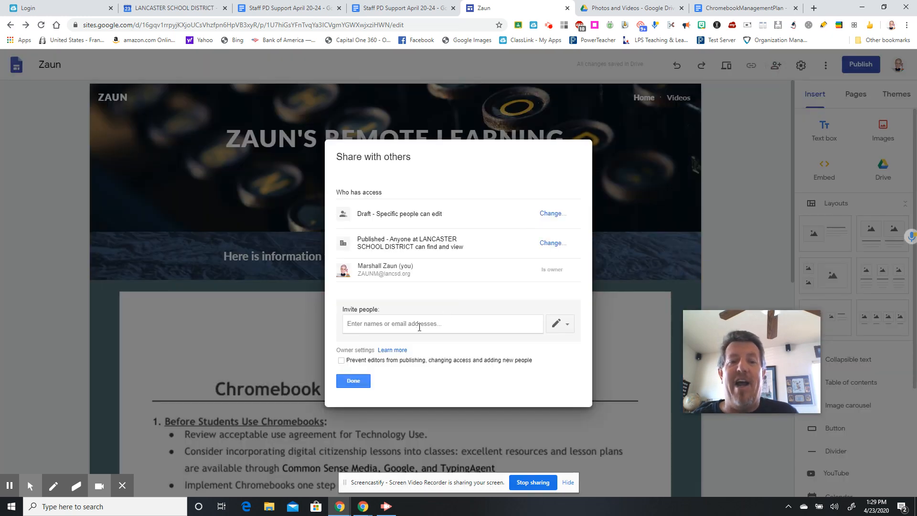
pyautogui.click(420, 326)
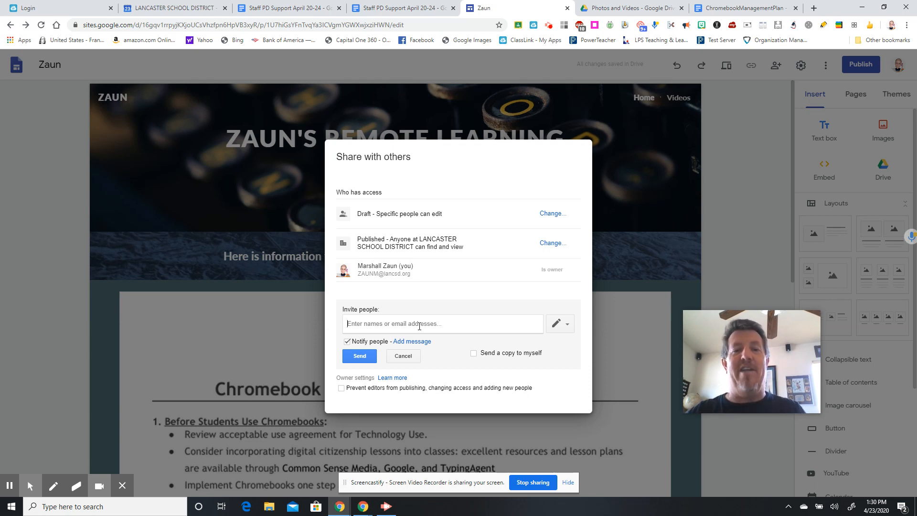
pyautogui.write('jo')
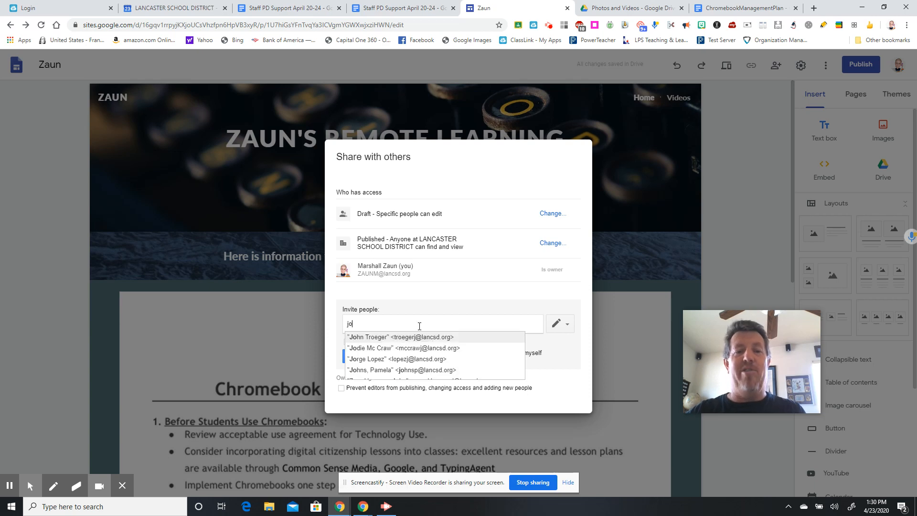
pyautogui.write('eschmo')
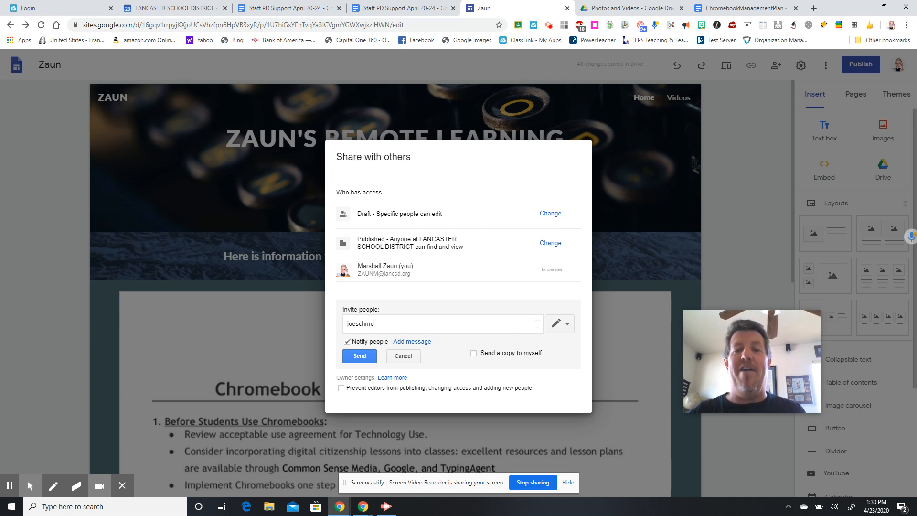
pyautogui.click(559, 325)
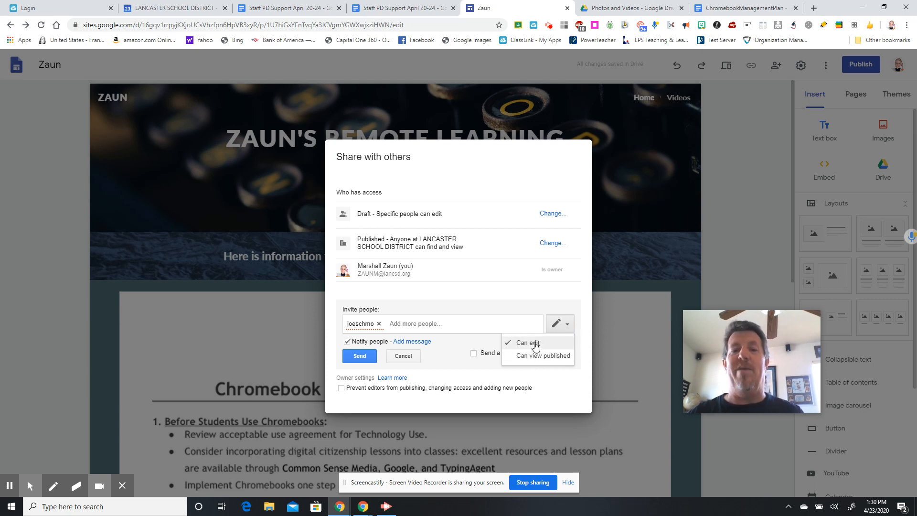
pyautogui.click(379, 323)
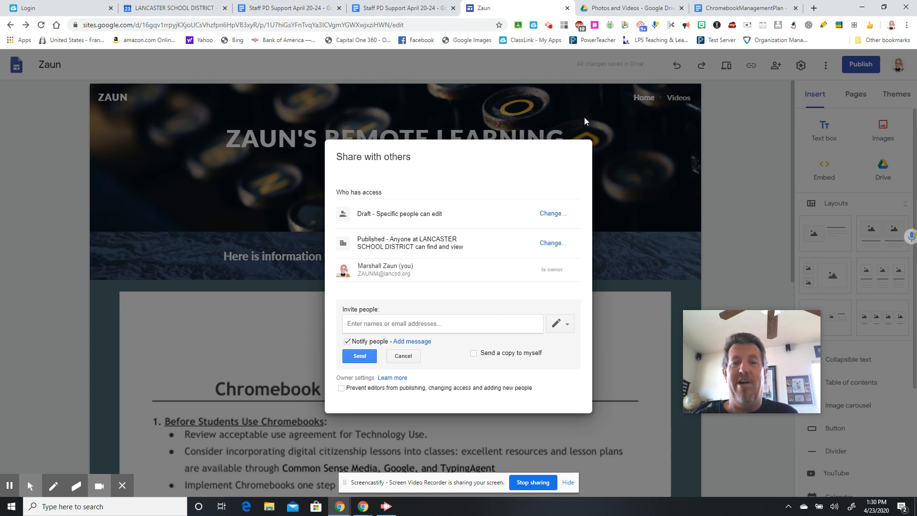
pyautogui.click(402, 358)
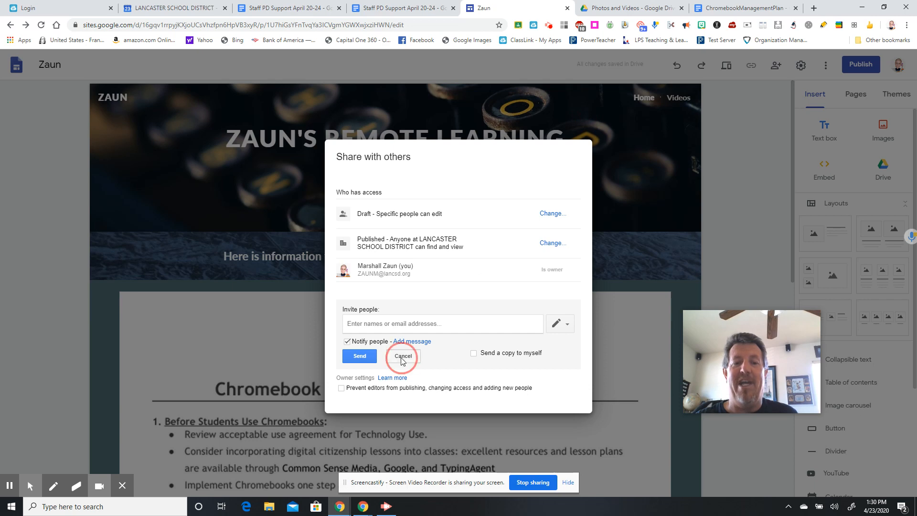
pyautogui.click(356, 378)
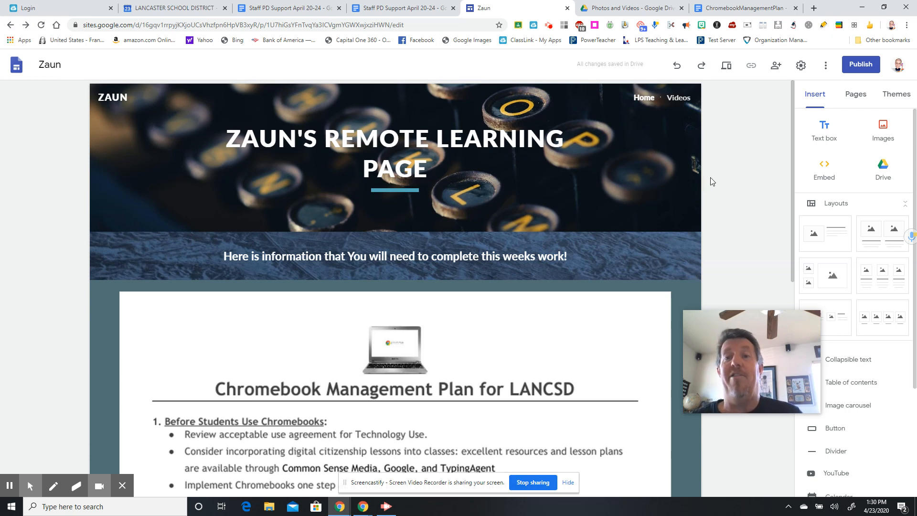
# Start publishing the site and set its web address to the site owner's surname followed by 1.
pyautogui.click(862, 66)
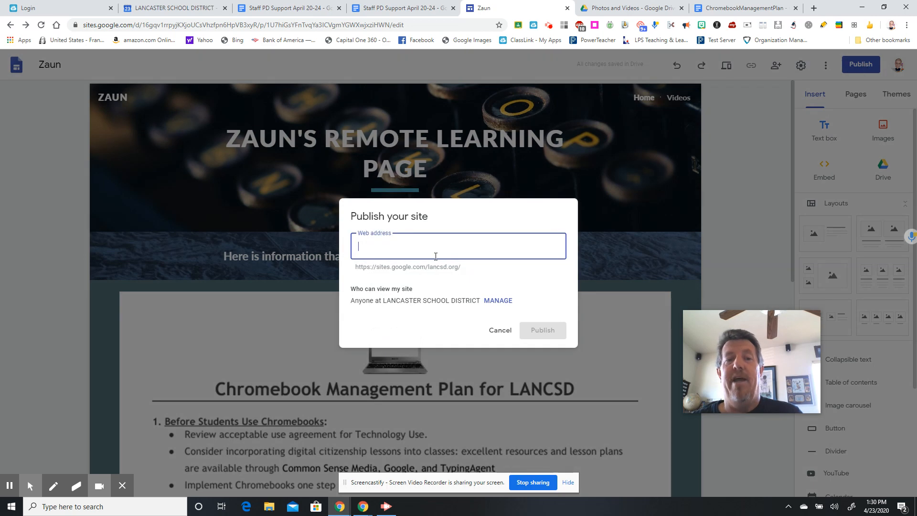
pyautogui.click(435, 249)
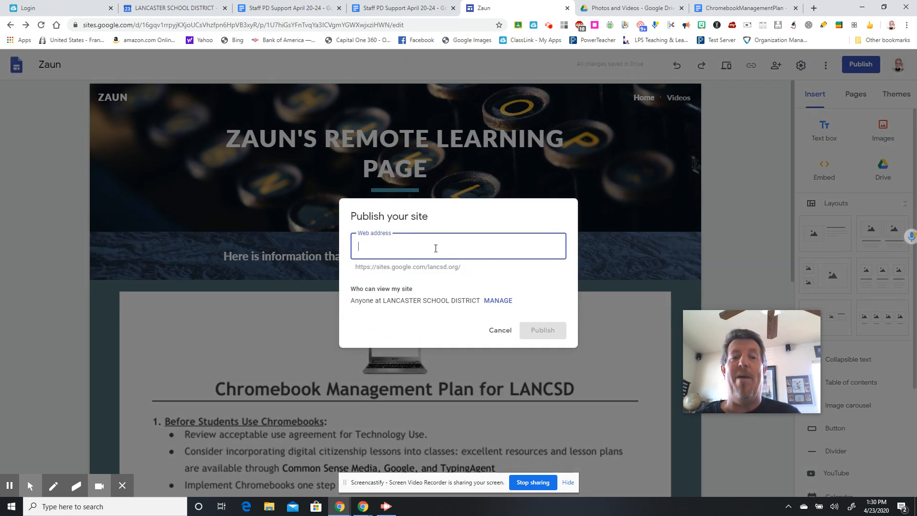
pyautogui.write('zaun')
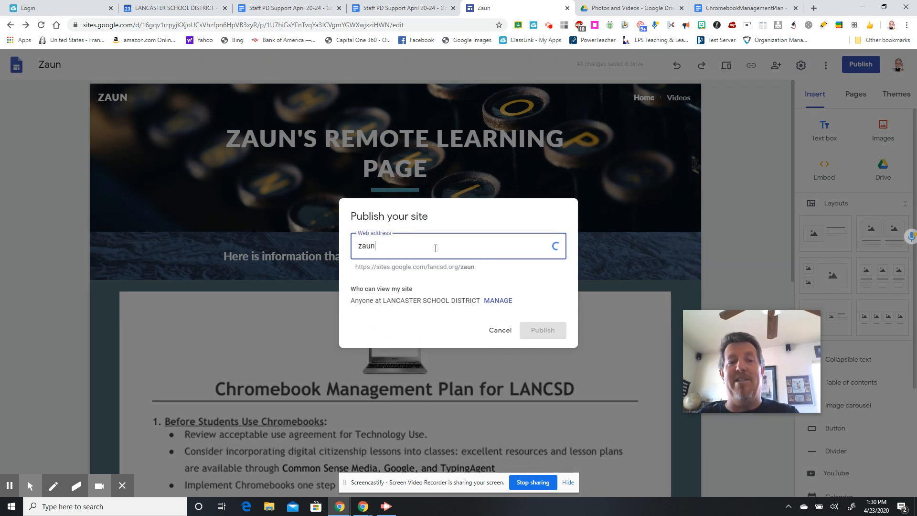
pyautogui.write('2')
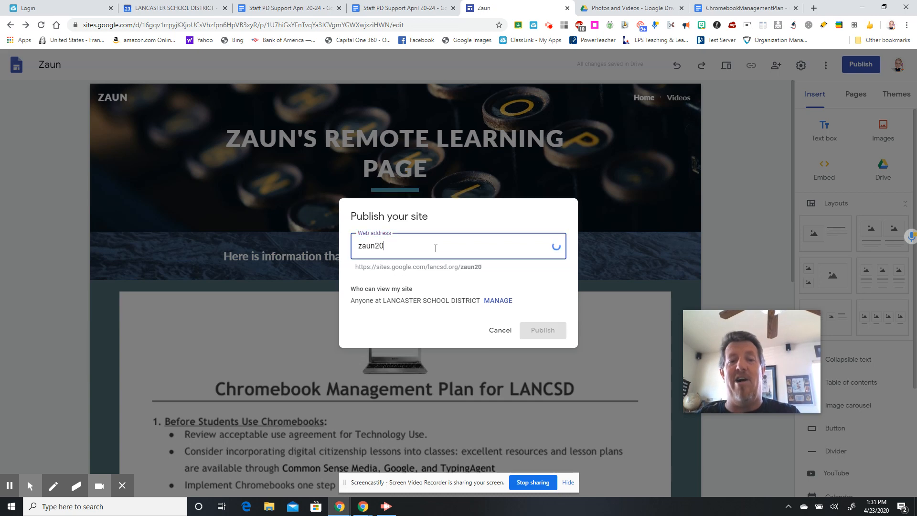
pyautogui.press('BackSpace')
pyautogui.write('1')
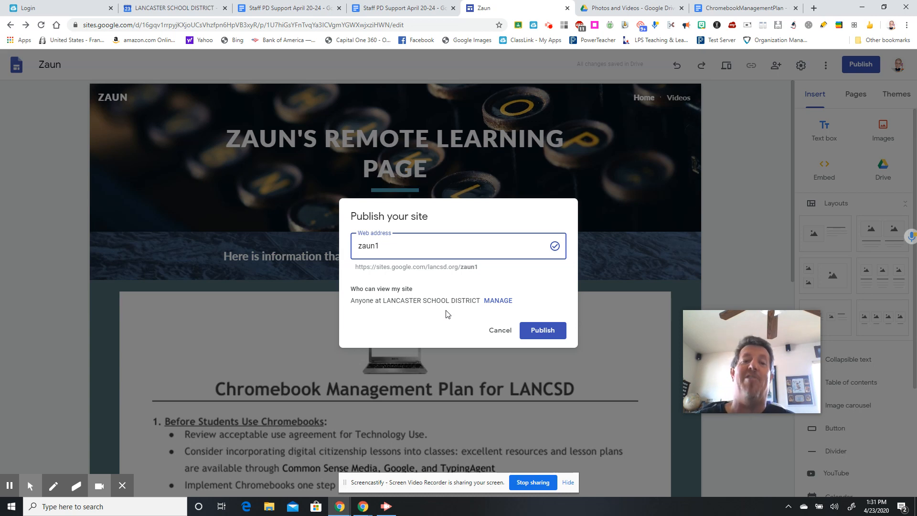
# Change the publishing settings so that anyone can find and view the published version.
pyautogui.click(491, 302)
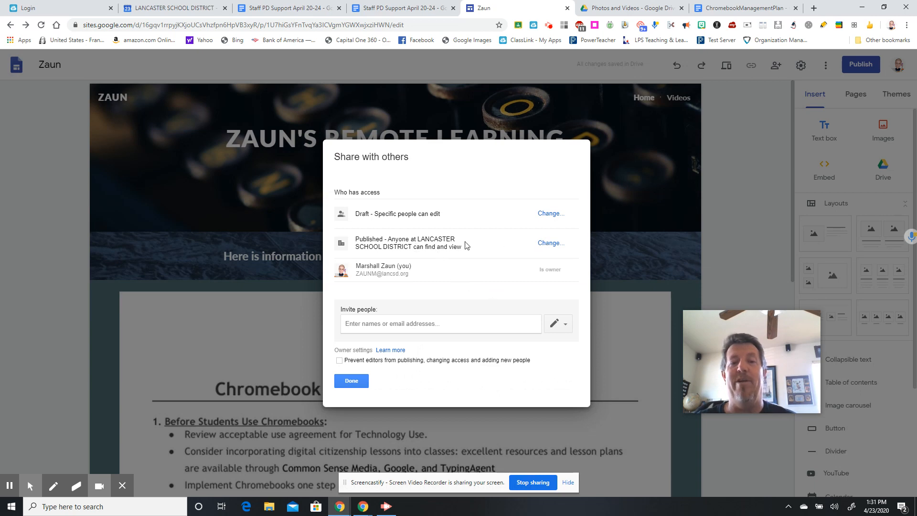
pyautogui.click(549, 243)
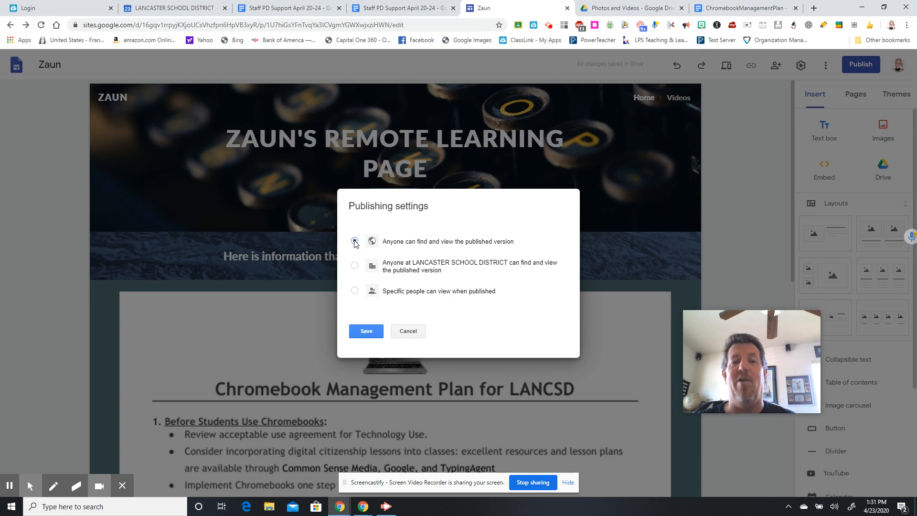
pyautogui.click(364, 331)
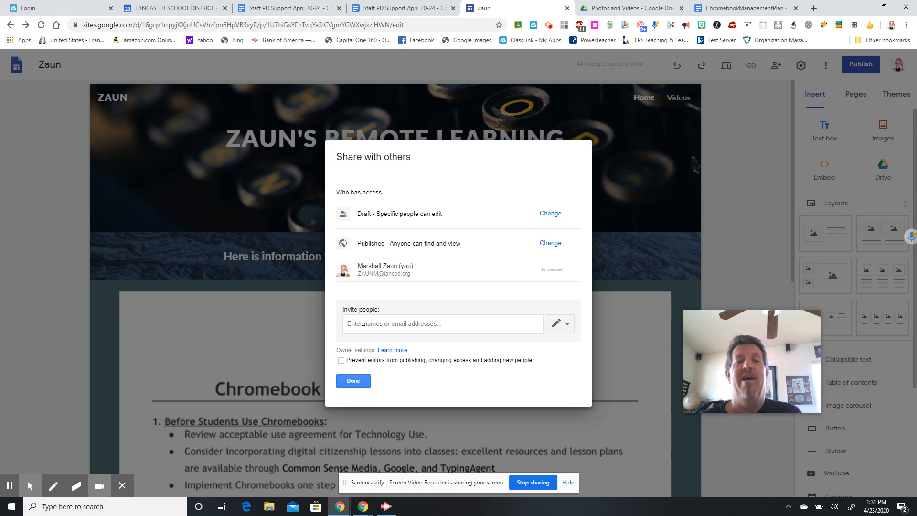
pyautogui.click(353, 380)
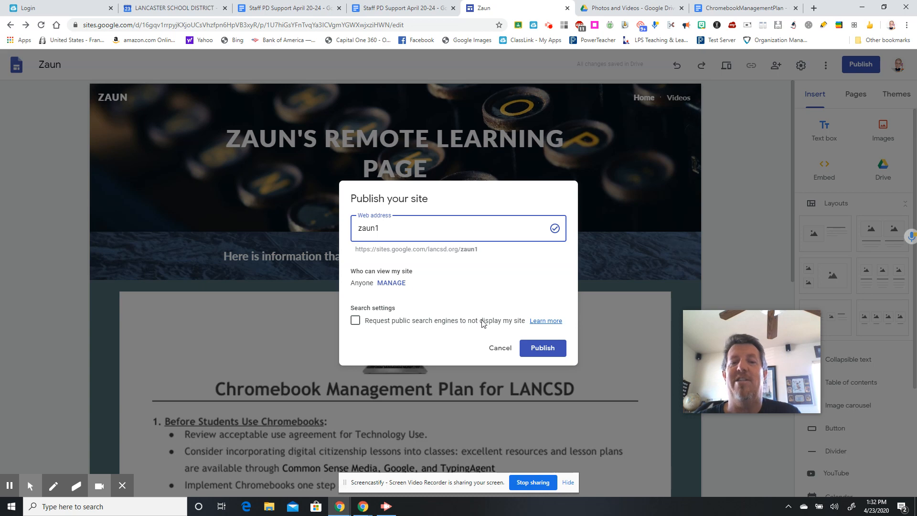
# Request that public search engines not display the site, and publish it.
pyautogui.click(355, 320)
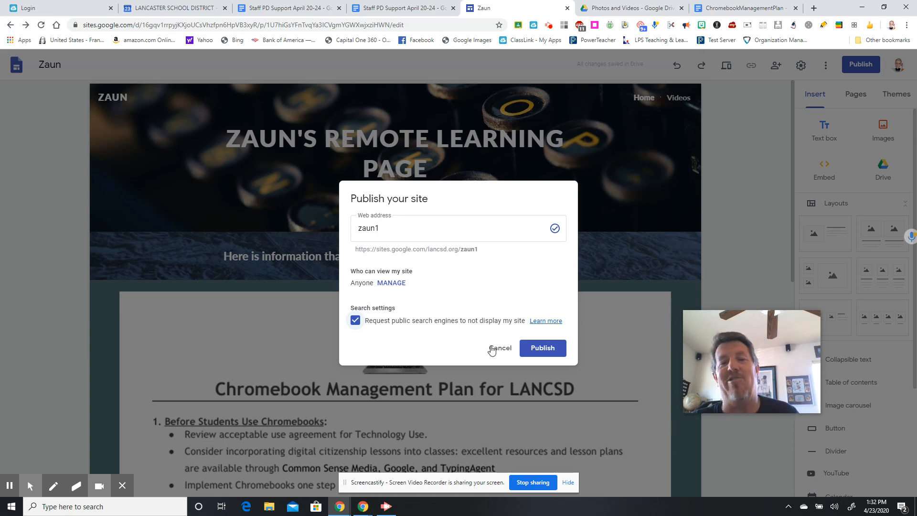
pyautogui.click(539, 347)
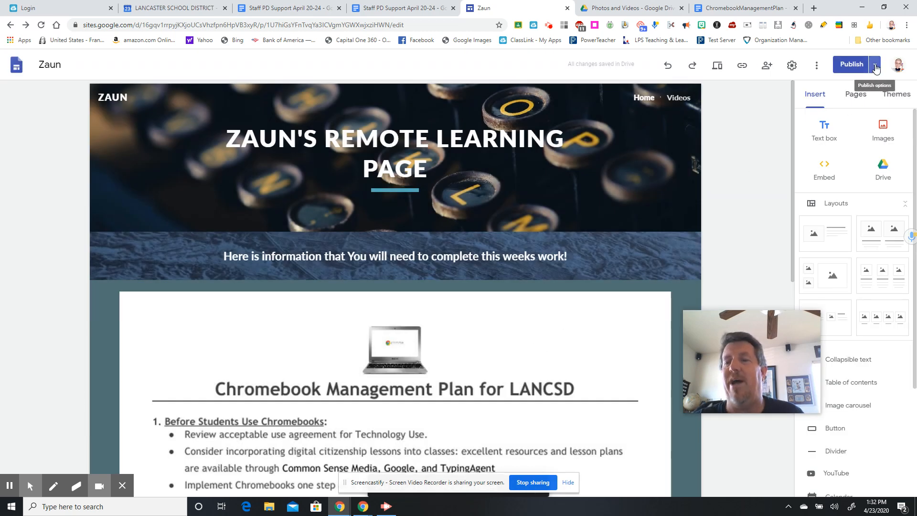
# Open the publish options for the published site.
pyautogui.click(875, 68)
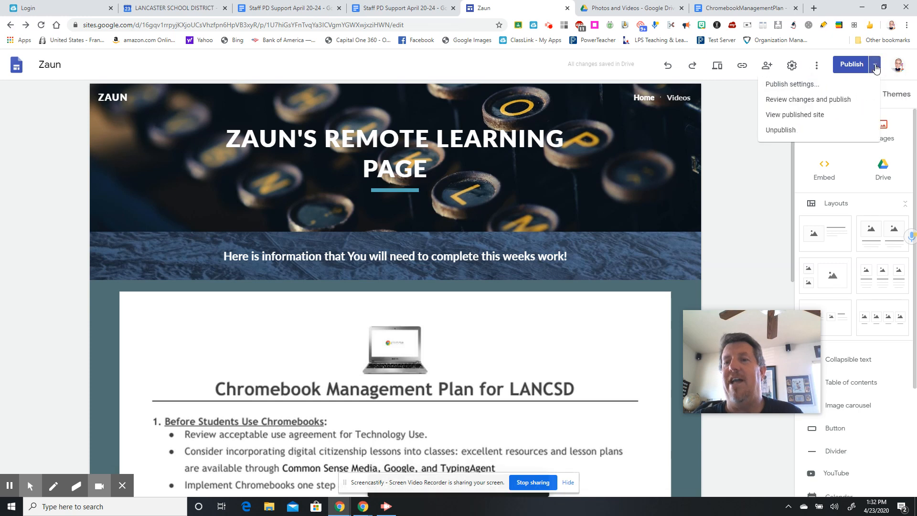